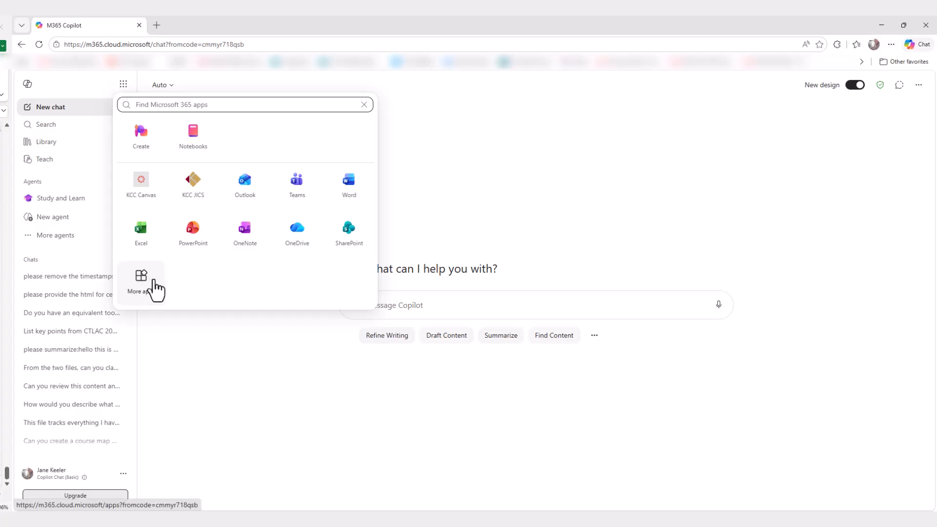
Step: Open Clipchamp from the full list of Microsoft 365 apps
click(154, 288)
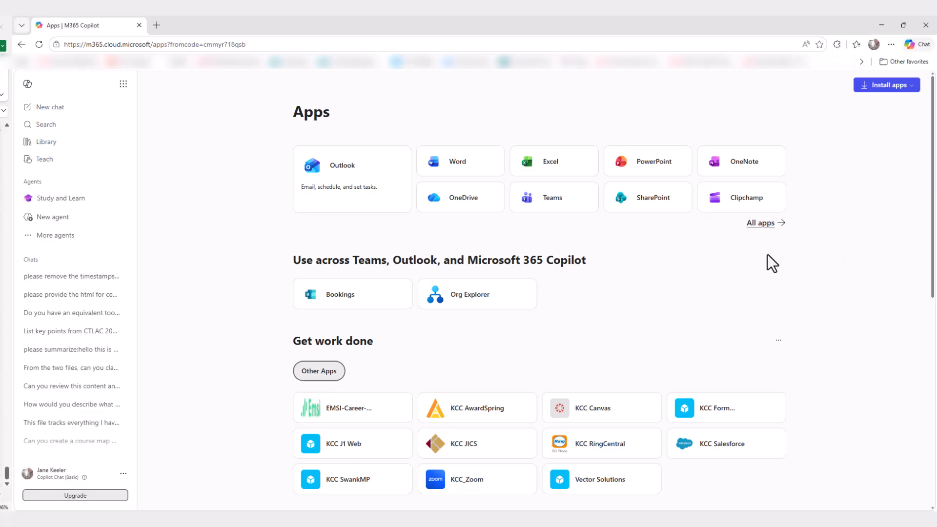
click(761, 224)
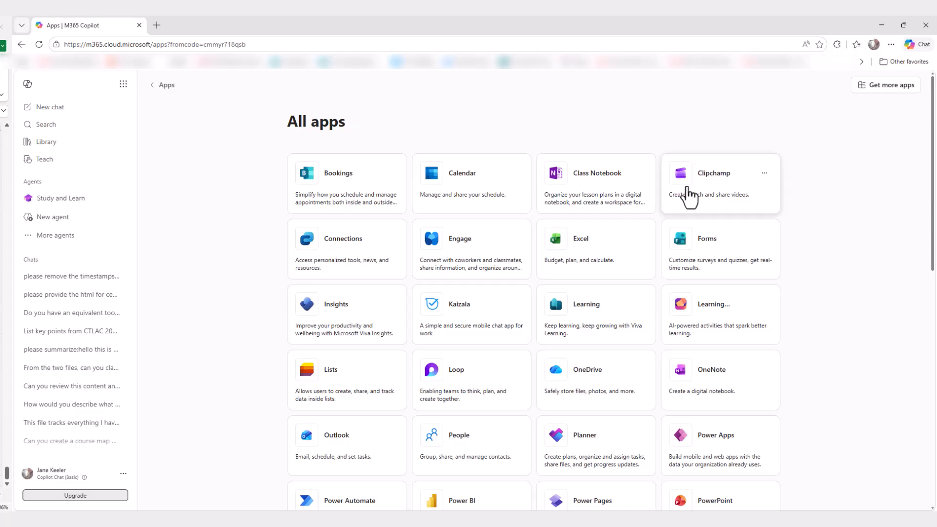
click(716, 191)
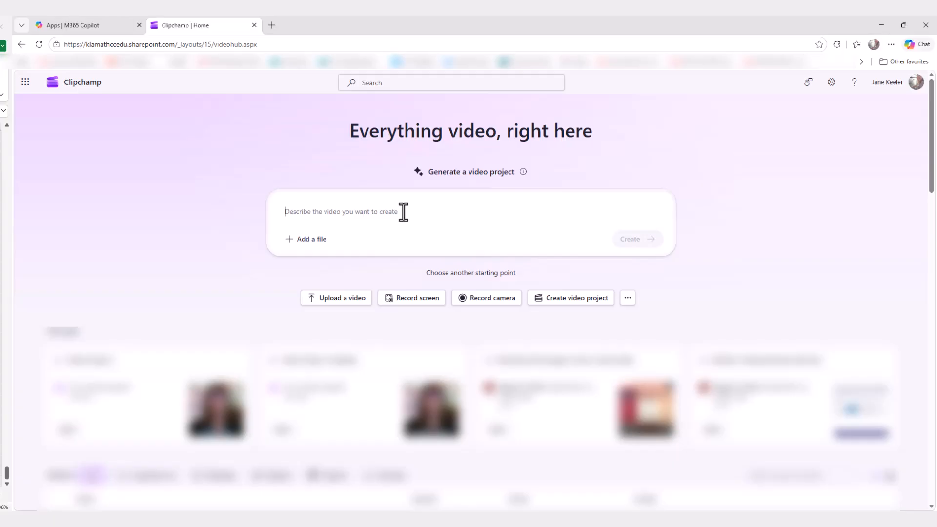
Step: Enter "Help me make a video..." as the video description, but start a blank video project instead of generating one
text(Help me make a video...)
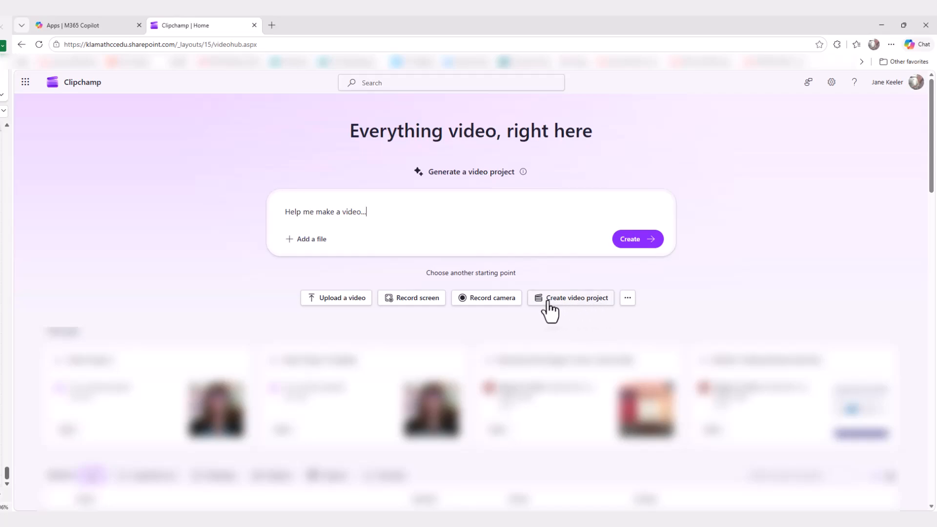
click(585, 313)
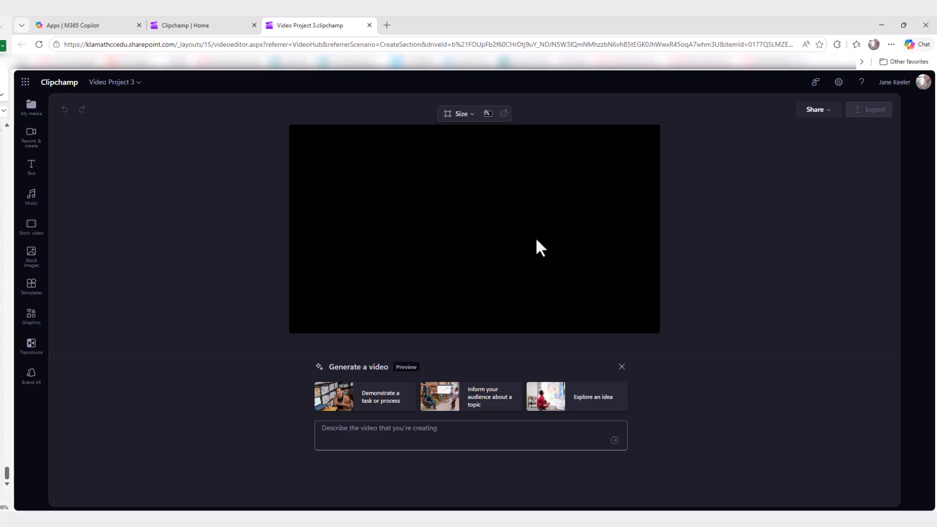
Step: Set the project's aspect ratio to Wide 16:9 and its background to solid white
click(466, 117)
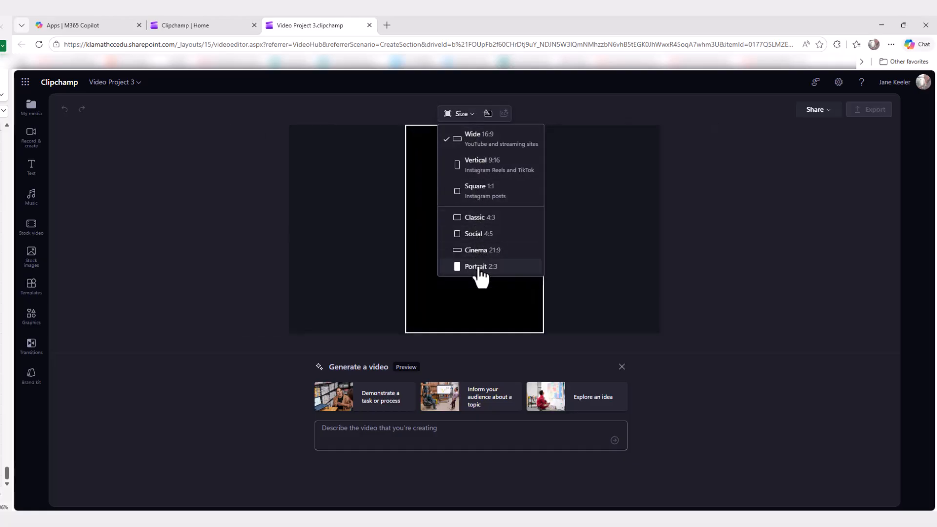
click(486, 140)
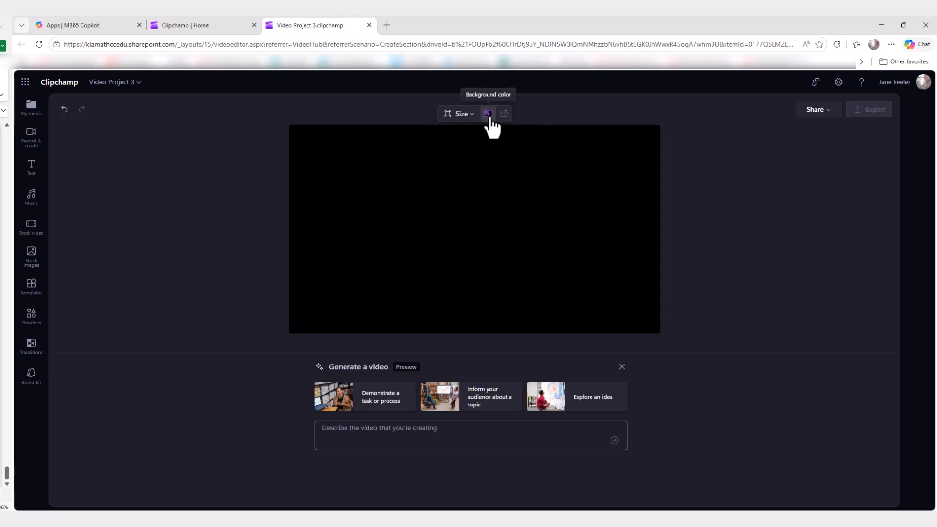
click(488, 115)
click(441, 153)
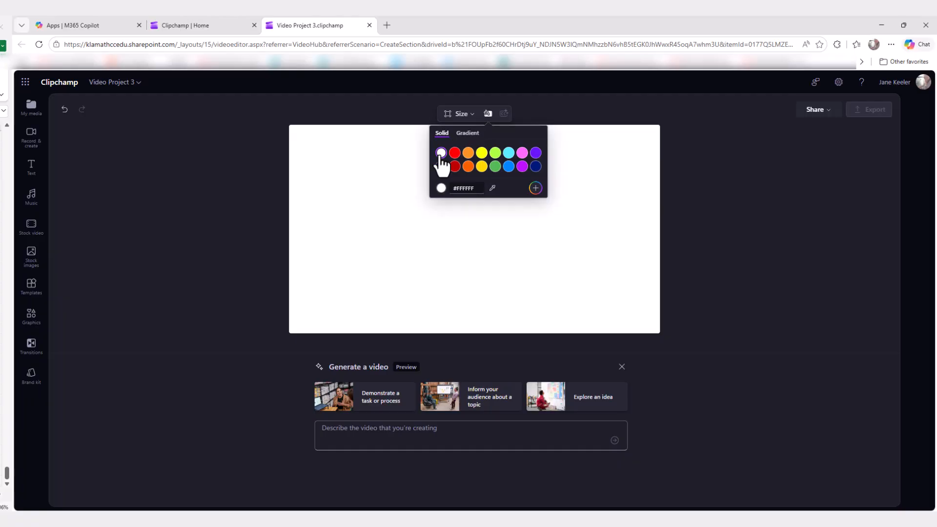
click(426, 236)
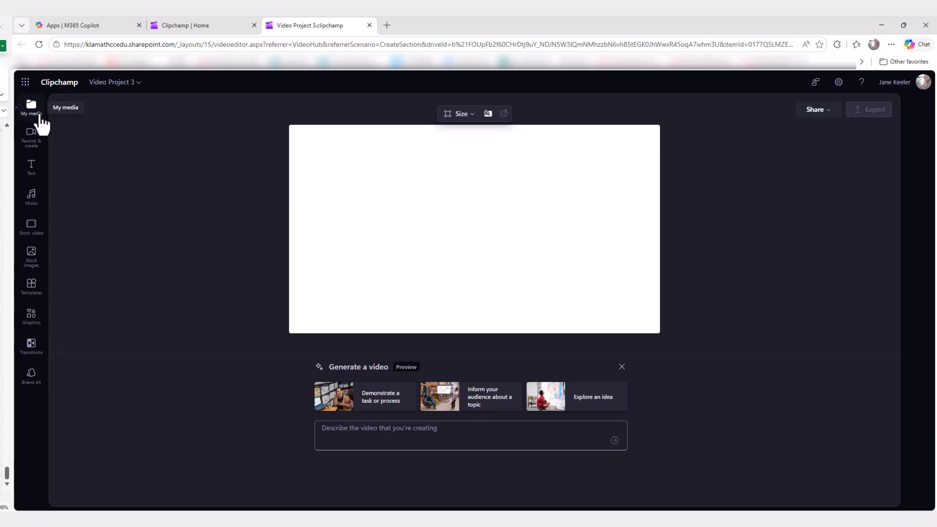
Step: Import the images "Center for Teaching and Learning light (1).png" and "BaxterVector_fullBody (1).png" from the Logos, etc folder
click(31, 108)
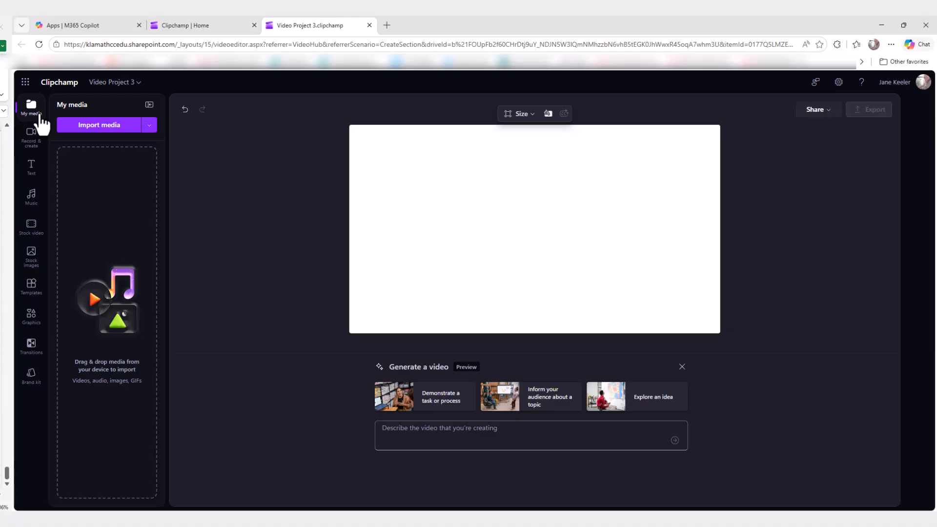
click(90, 126)
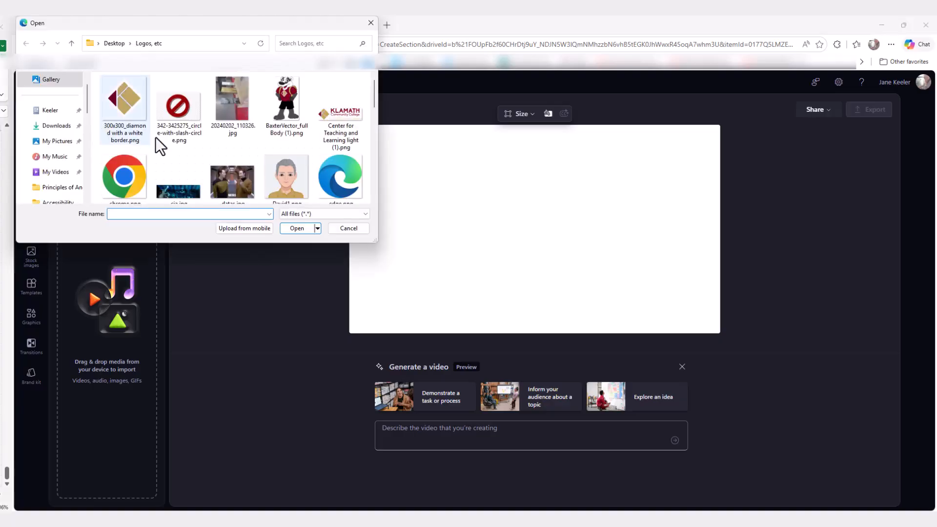
click(356, 126)
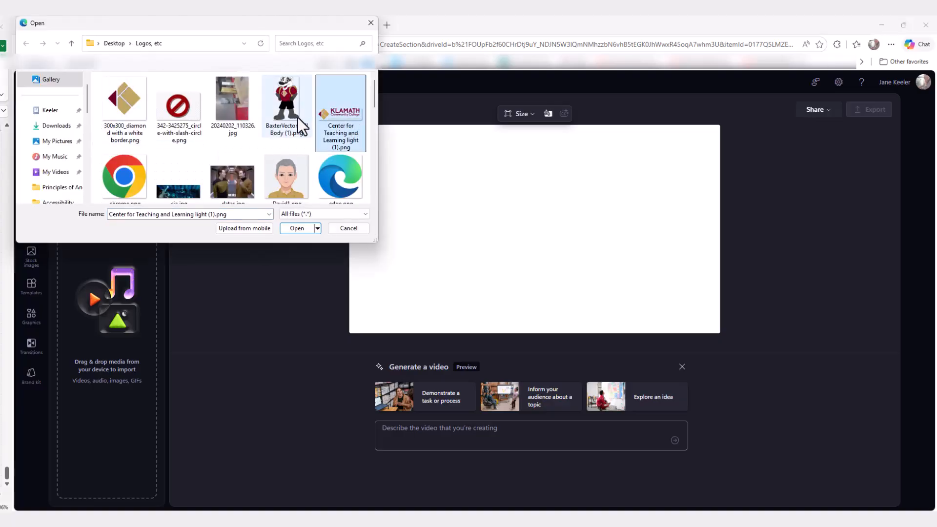
ctrl+click(284, 113)
click(297, 228)
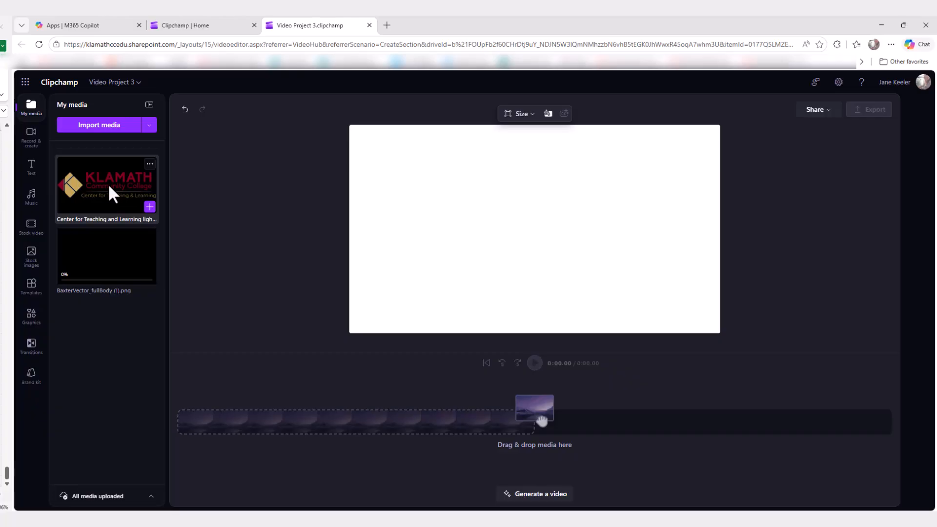
Step: Add the Center for Teaching and Learning logo to the video and trim its clip to about 2 seconds
drag(110, 186, 464, 184)
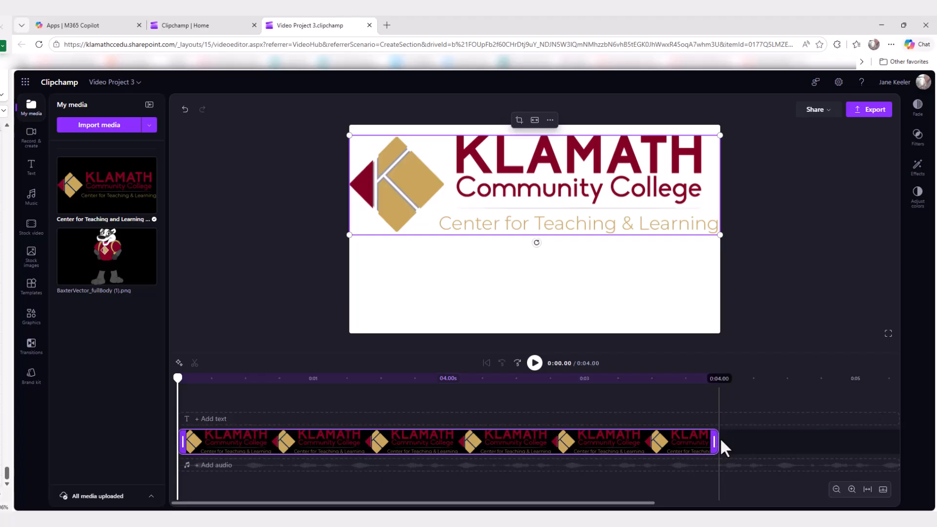
drag(715, 443, 428, 433)
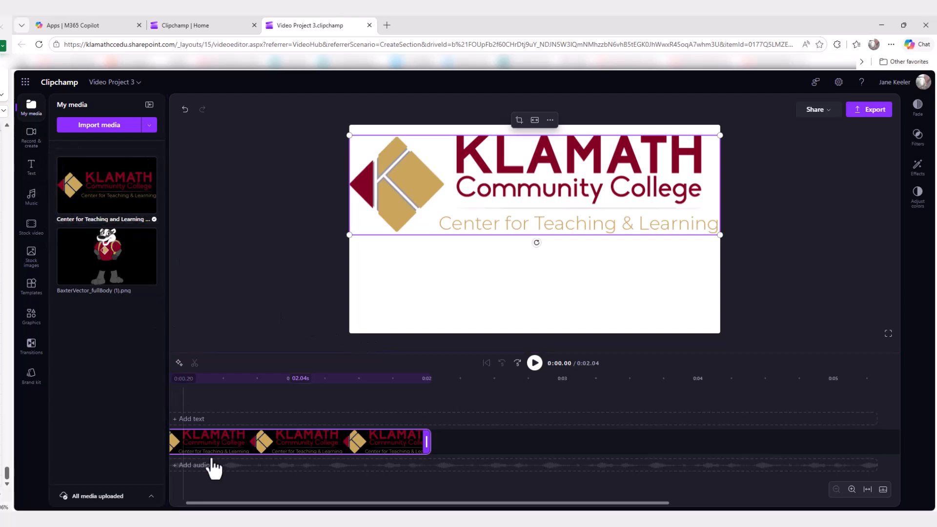
drag(203, 503, 174, 437)
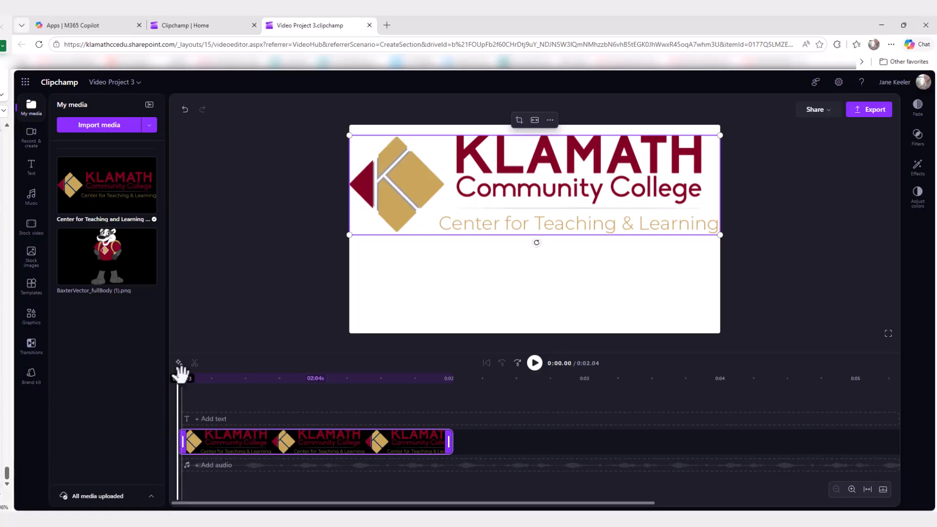
drag(178, 378, 172, 380)
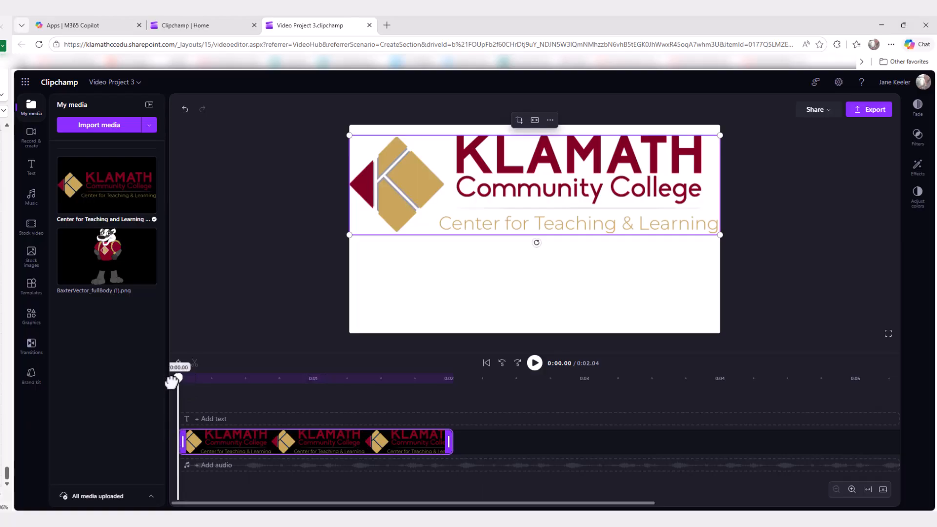
Step: Add a plain Heading text to the video and color it dark red
click(32, 168)
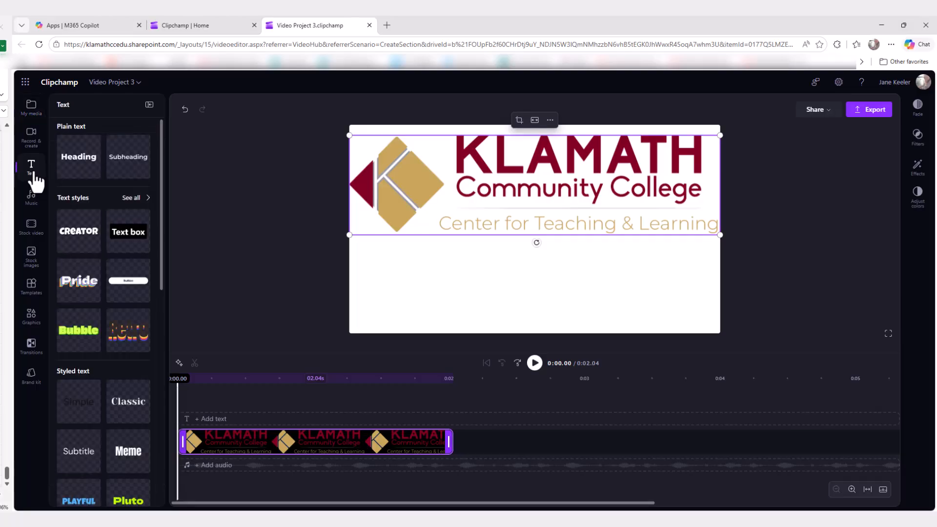
click(95, 172)
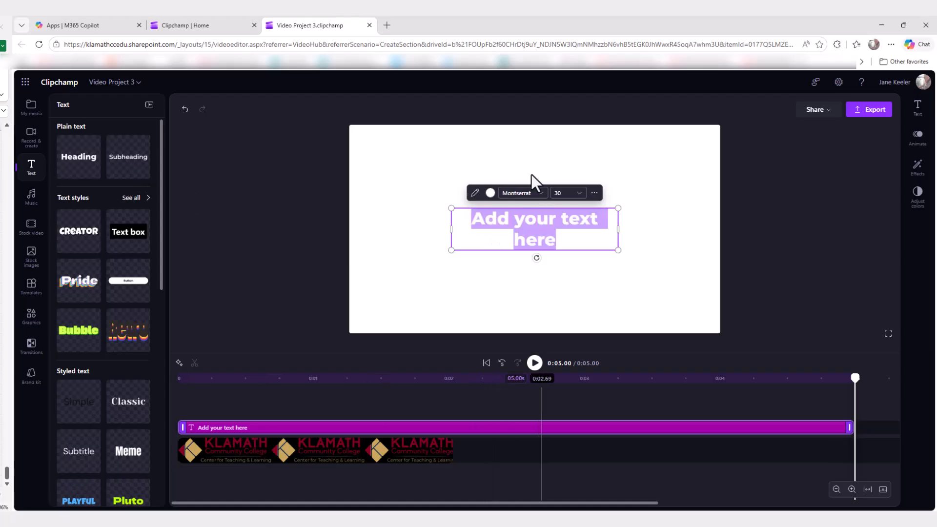
click(491, 194)
click(451, 147)
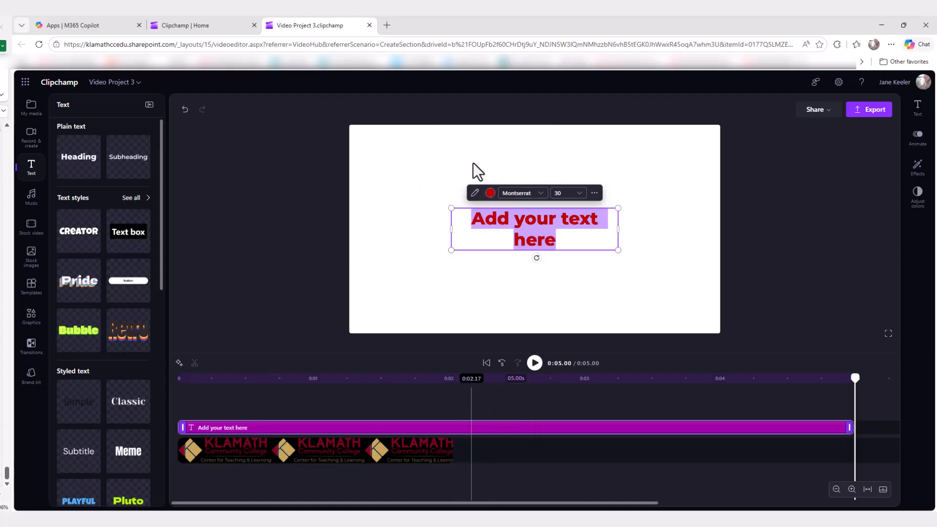
click(419, 257)
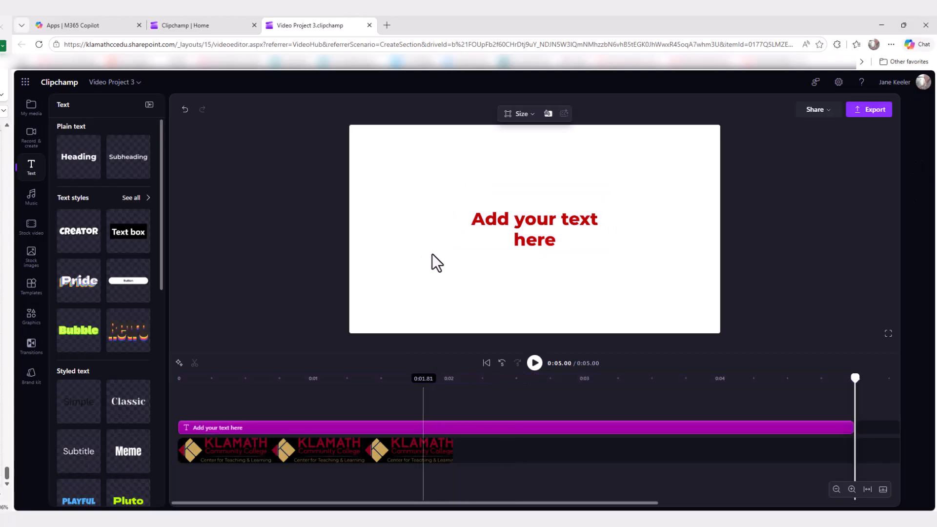
Step: Show the logo frame at about 0:00.22 and move the heading text just below the logo
click(206, 403)
drag(529, 244, 538, 268)
click(278, 293)
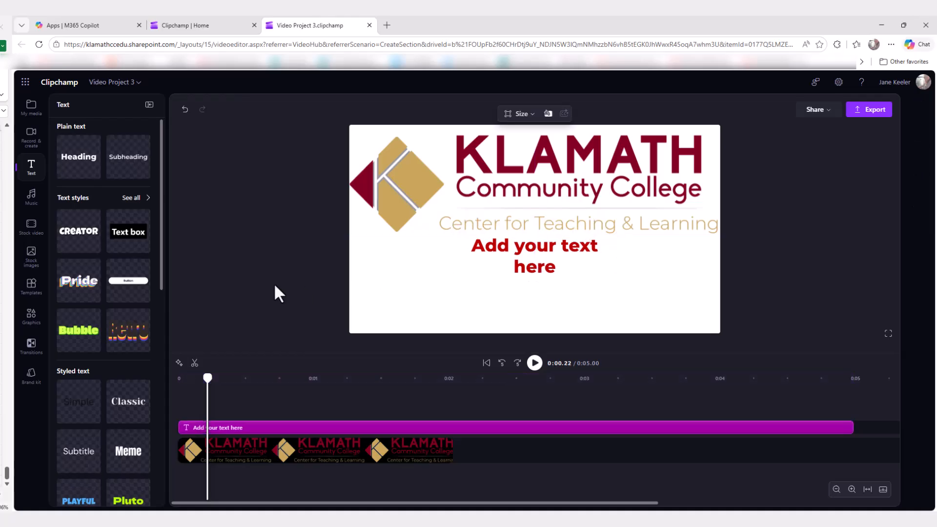
Step: Record a short webcam clip for the video
click(35, 149)
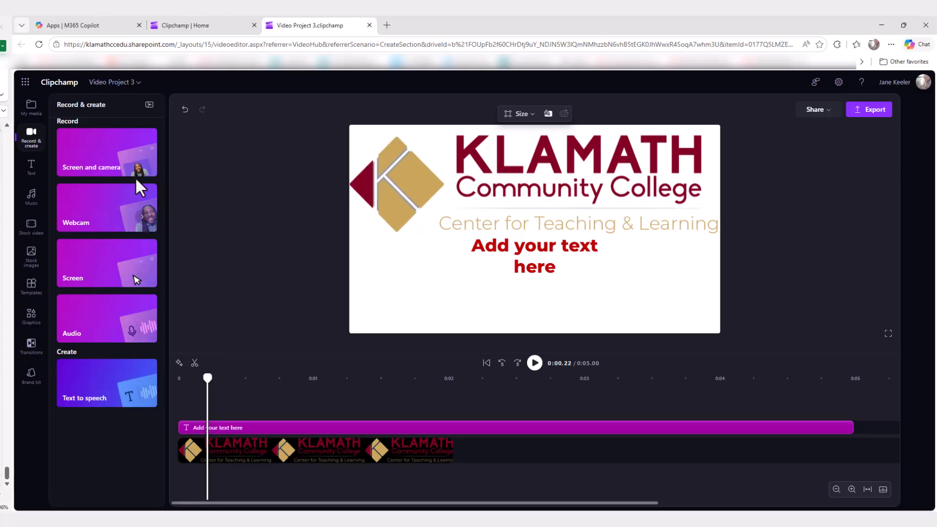
click(121, 221)
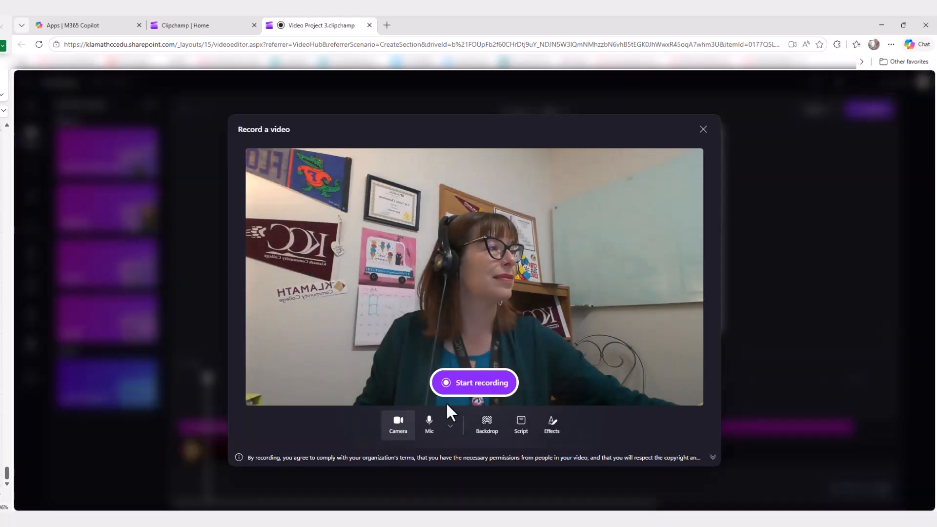
click(471, 390)
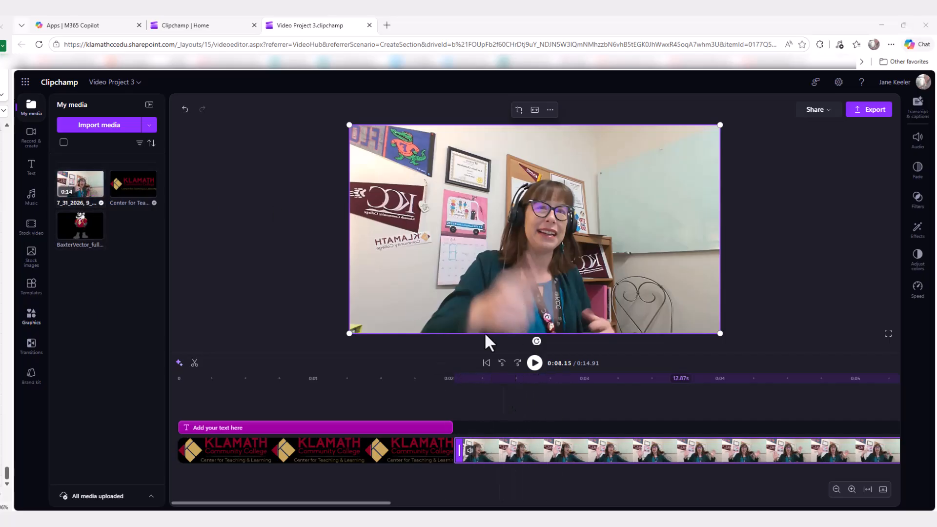
Step: Crop roughly the upper quarter off the webcam clip and apply the crop
click(519, 109)
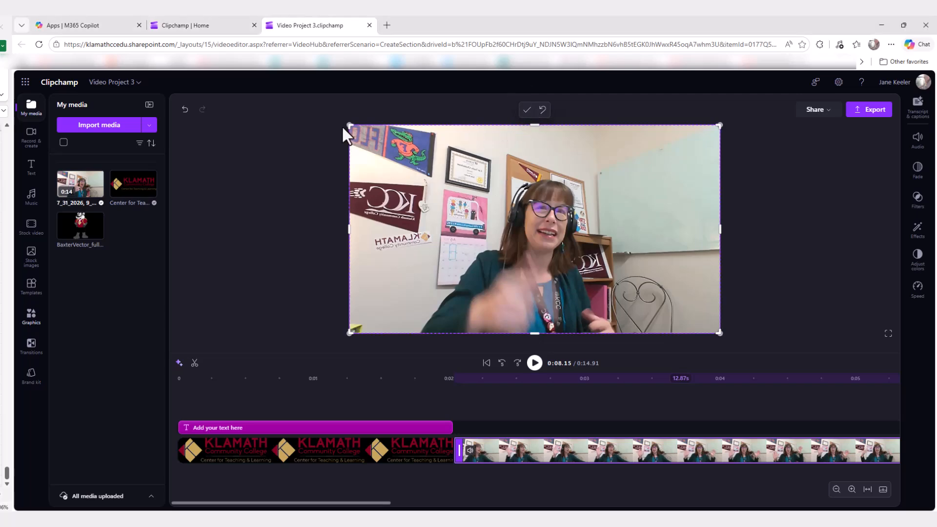
drag(535, 126, 534, 173)
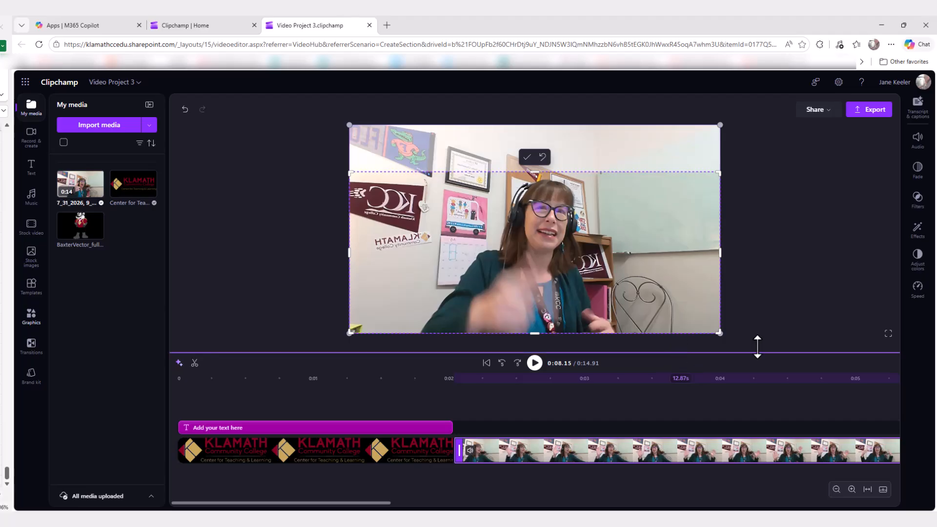
click(527, 157)
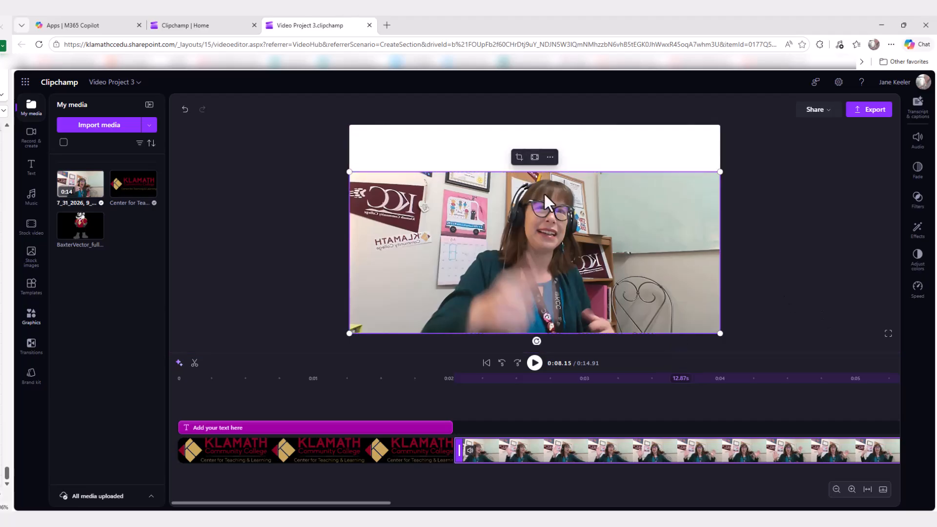
Step: Split the webcam clip at 0:08.15 and delete the part after the split
drag(379, 503, 593, 507)
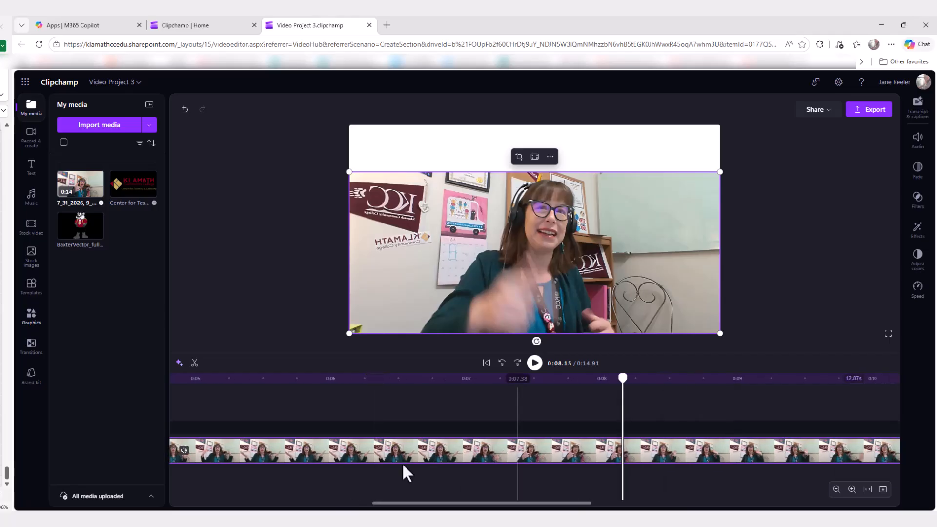
click(195, 364)
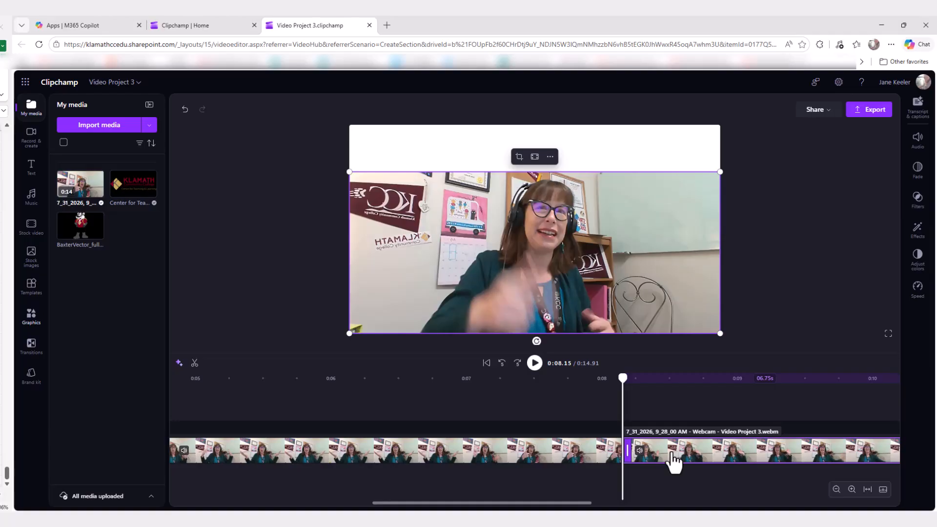
key(Delete)
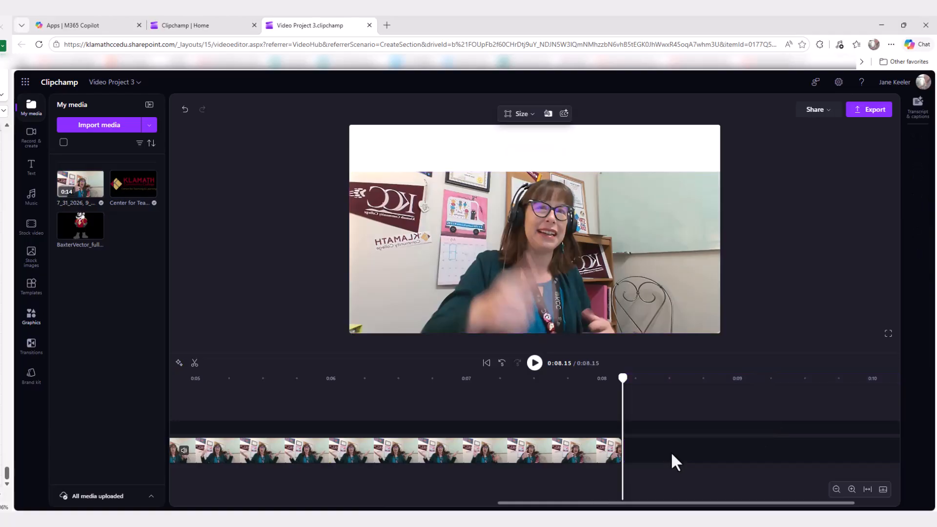
Step: Enlarge the cropped webcam clip to cover the whole frame and shift it so the speaker is centered
click(593, 203)
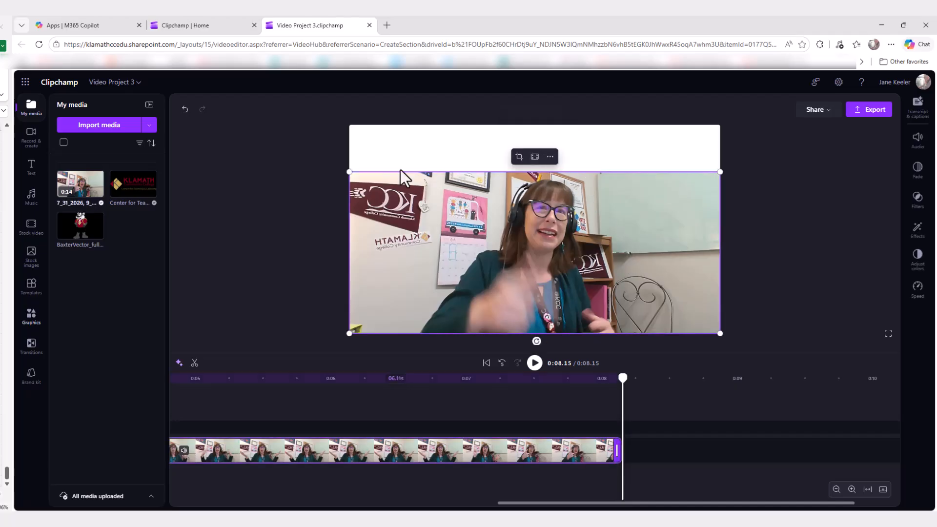
drag(721, 172, 829, 125)
drag(637, 230, 588, 234)
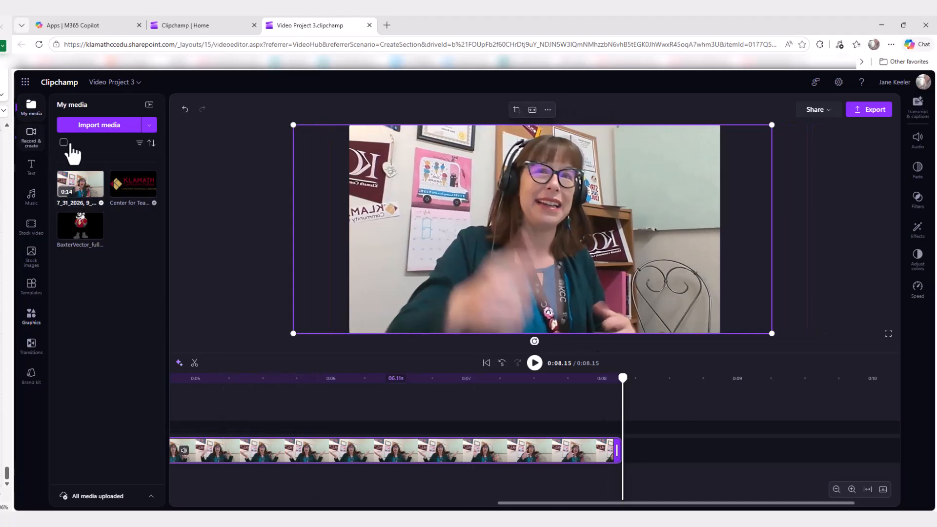
Step: Record the screen and camera together, sharing the Clipchamp.docx window without system audio
click(32, 145)
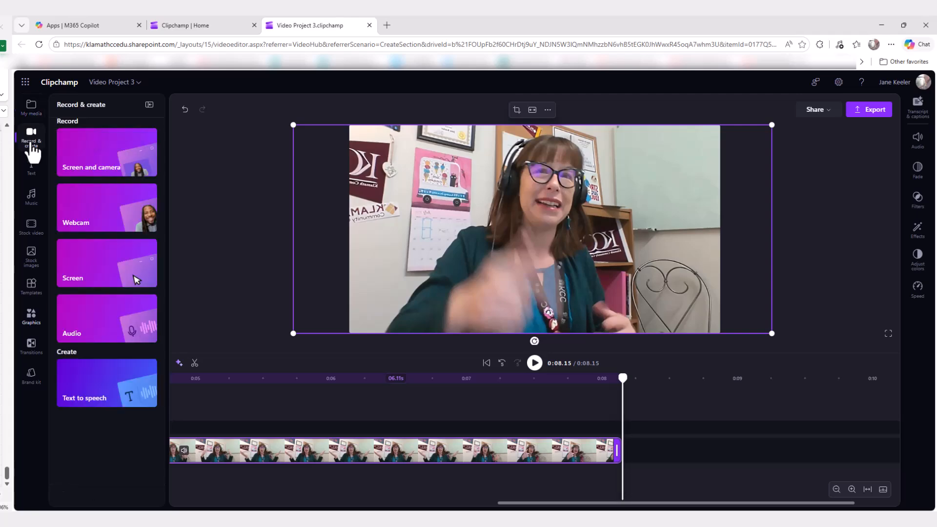
click(139, 176)
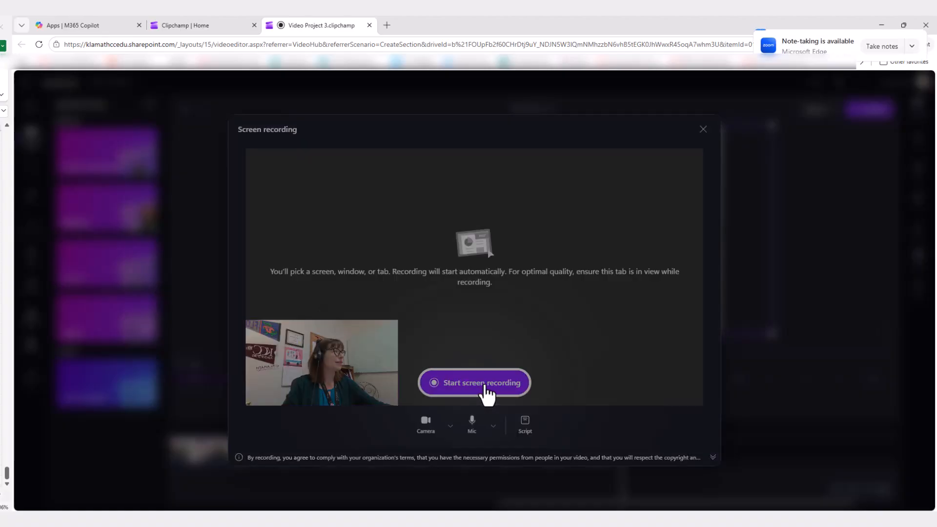
click(486, 386)
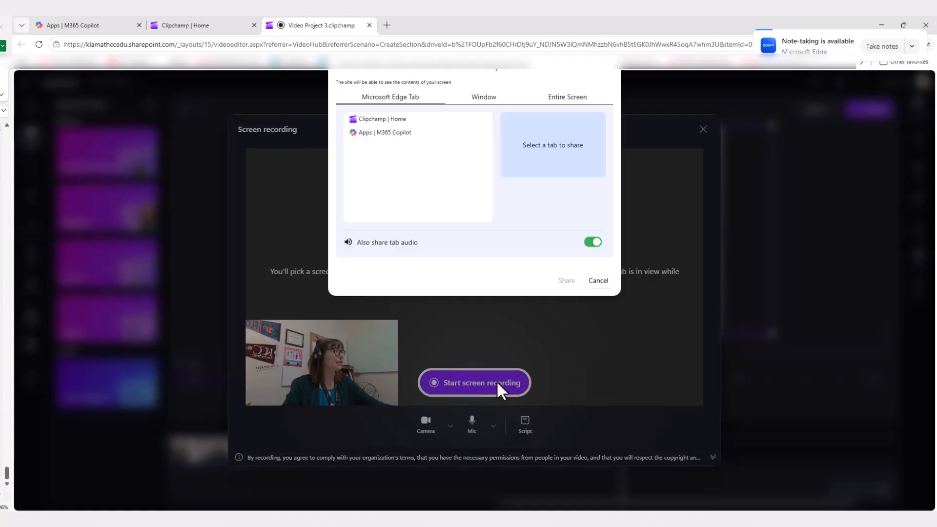
click(478, 98)
click(569, 146)
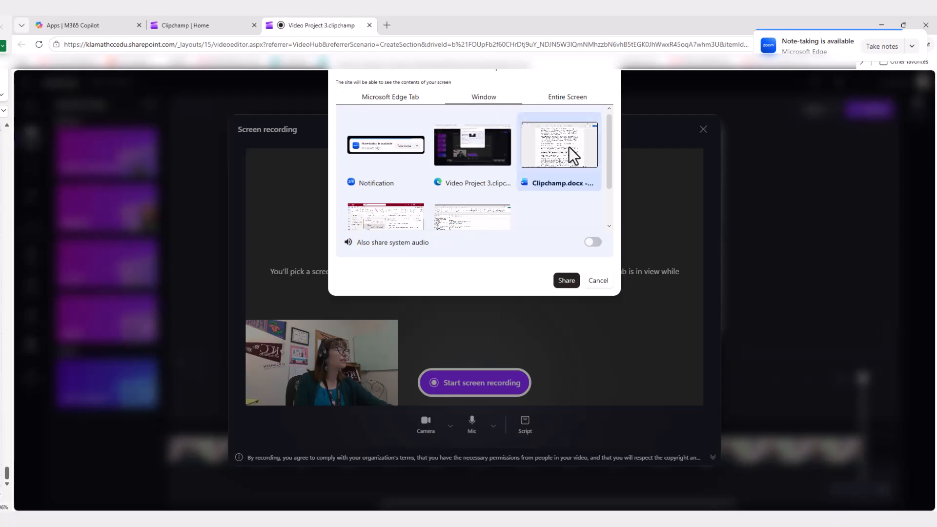
click(567, 280)
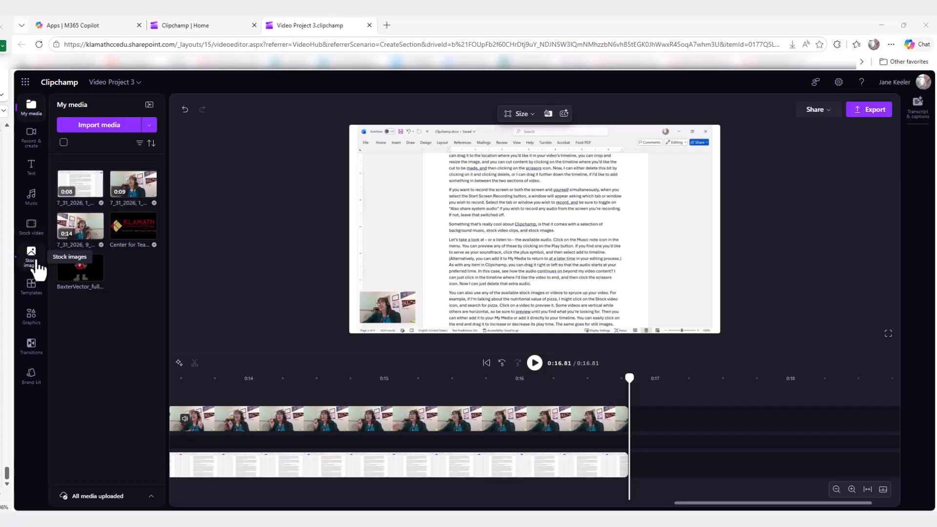
Step: Preview several music tracks, including Glitter and All night, and add the track Get this to the timeline
click(35, 201)
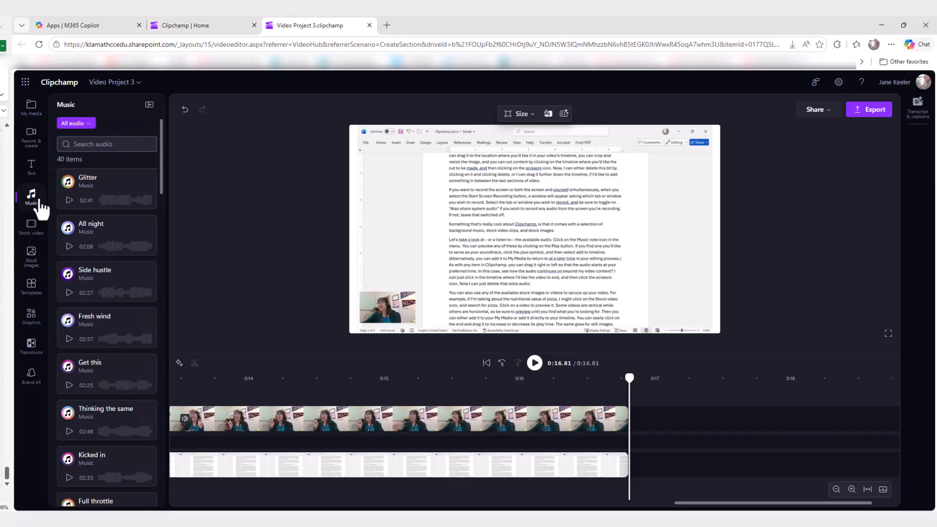
click(70, 206)
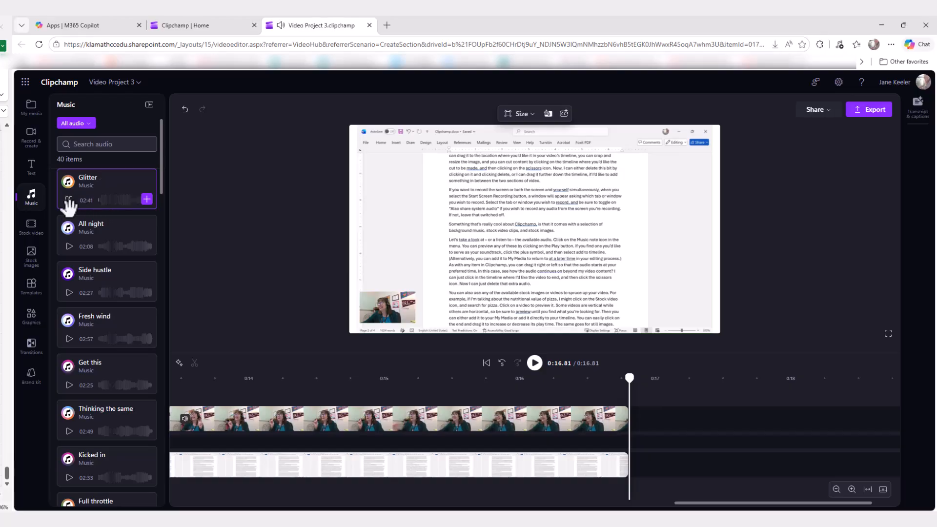
click(69, 247)
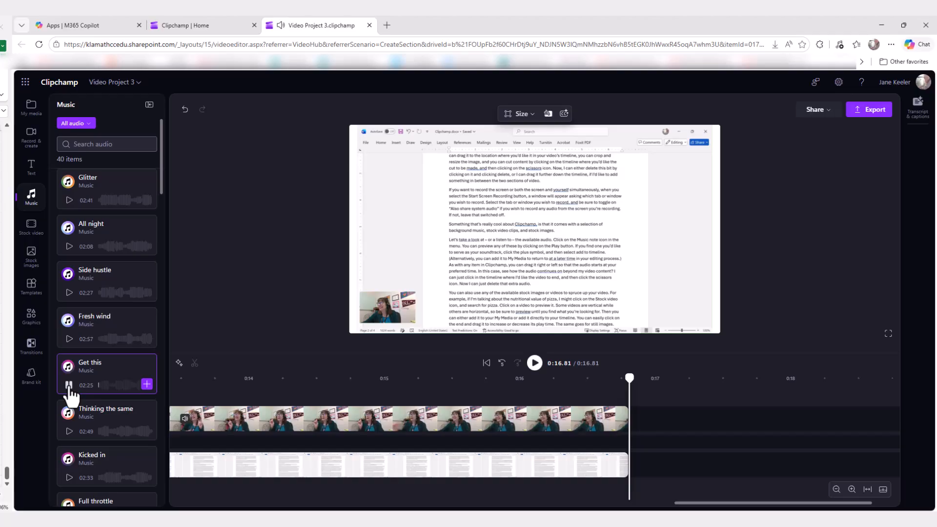
click(147, 385)
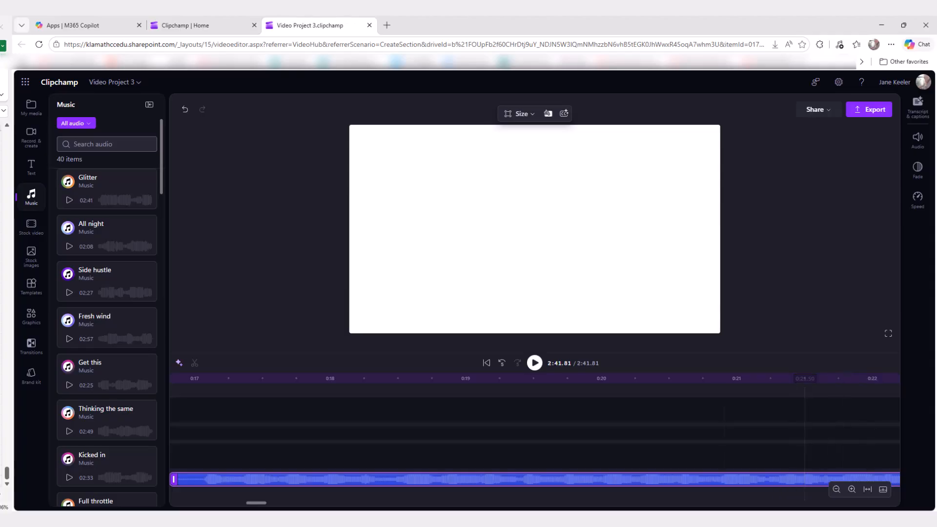
Step: Move the Get this music track to the very start of the timeline, beneath the logo intro
drag(247, 506, 236, 504)
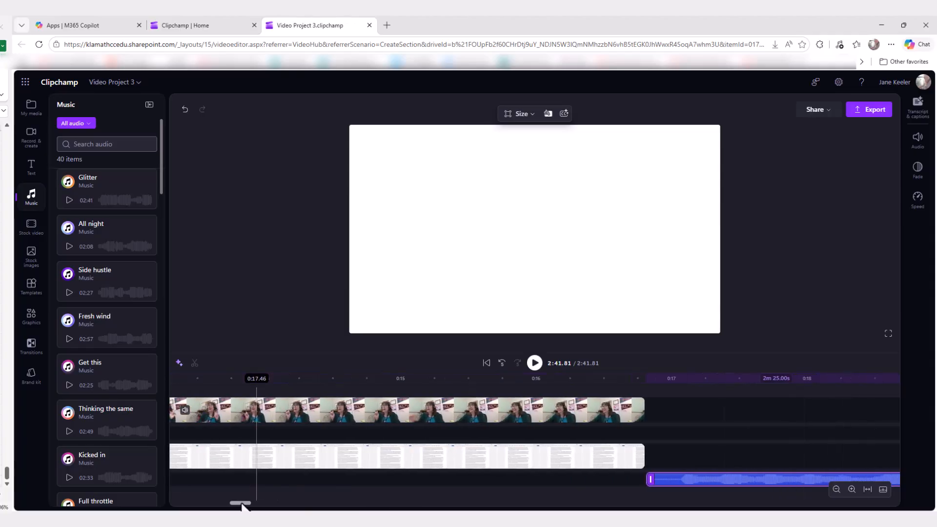
drag(846, 485, 30, 477)
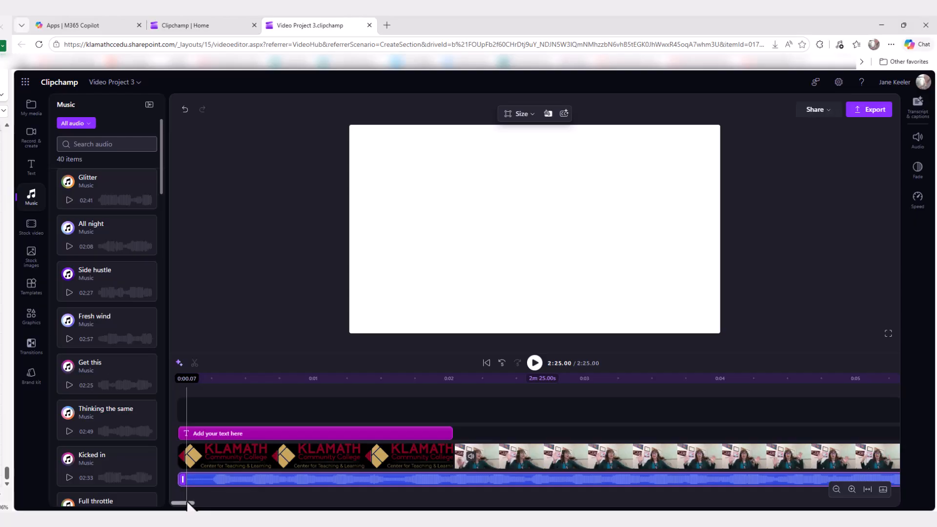
drag(186, 503, 240, 507)
drag(845, 485, 19, 477)
Step: Split the music track at 0:16.81, where the screen recording ends, and delete the part after the split
drag(187, 503, 263, 505)
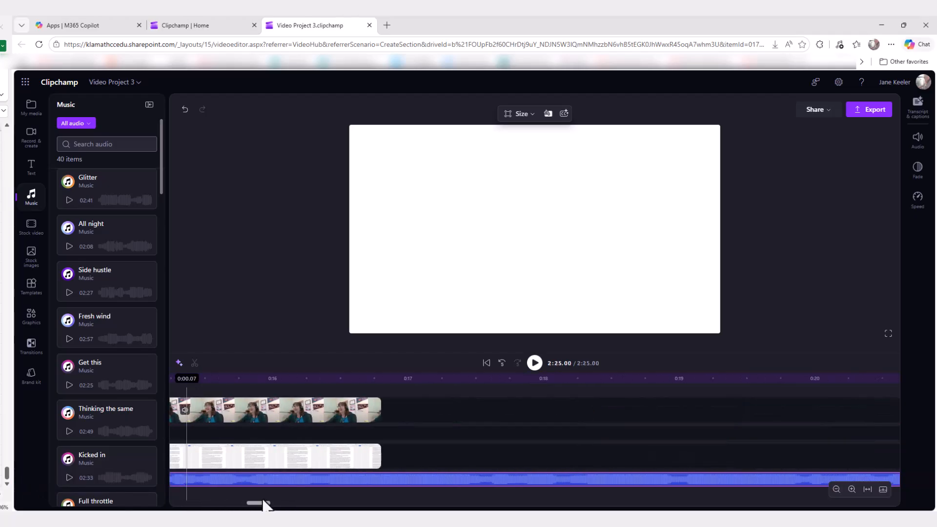
click(382, 378)
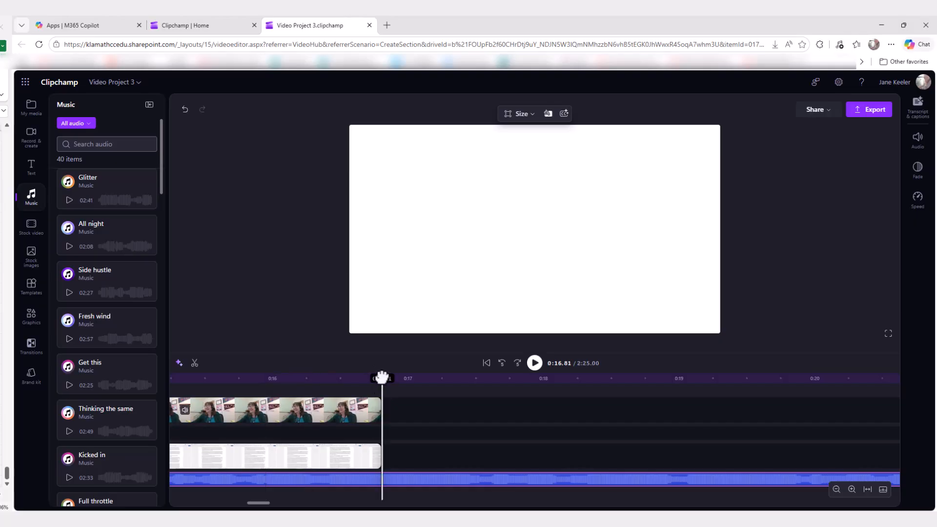
click(195, 366)
click(195, 363)
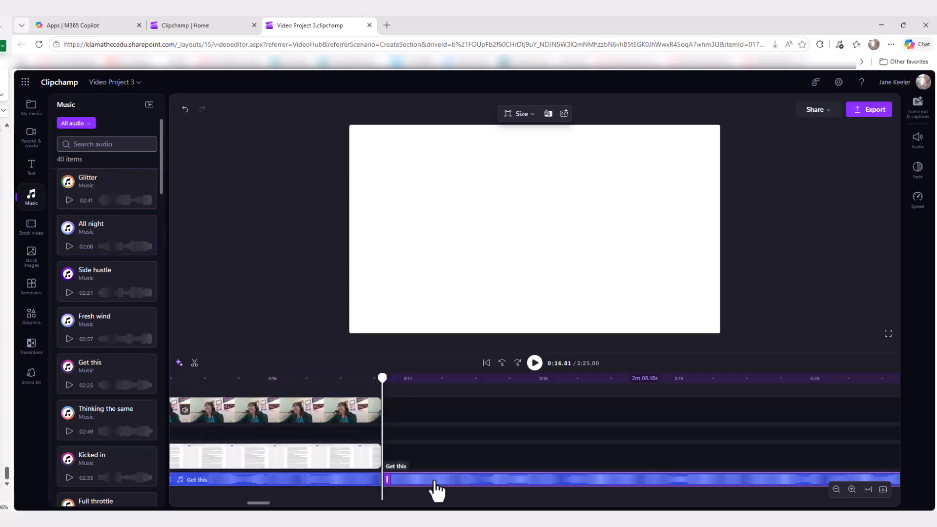
key(Delete)
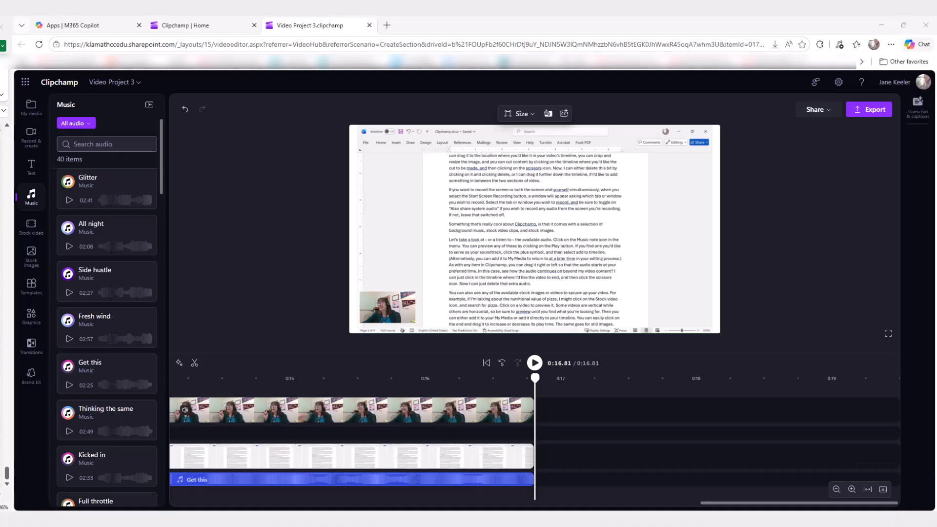
Step: Search the stock videos for pizza and preview the Spreading pizza ingredients and Woodfired oven pizza clips
click(28, 234)
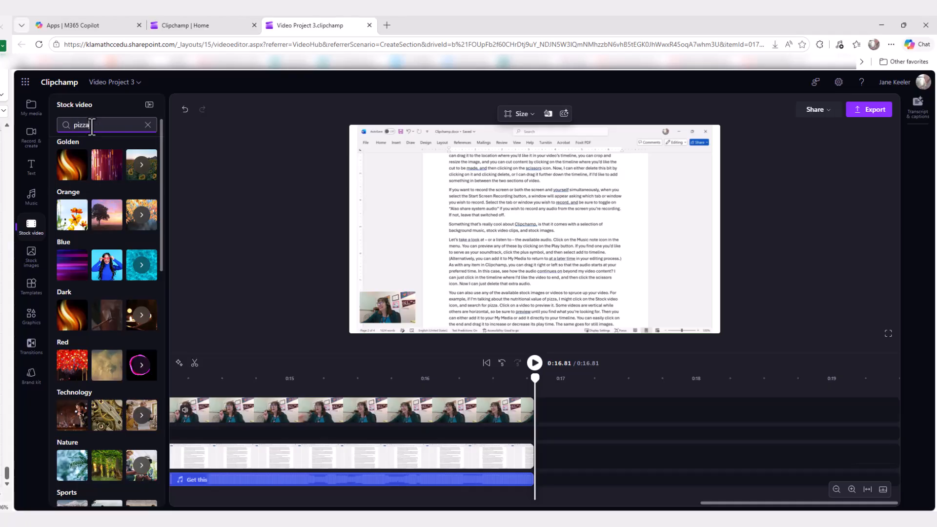
key(Return)
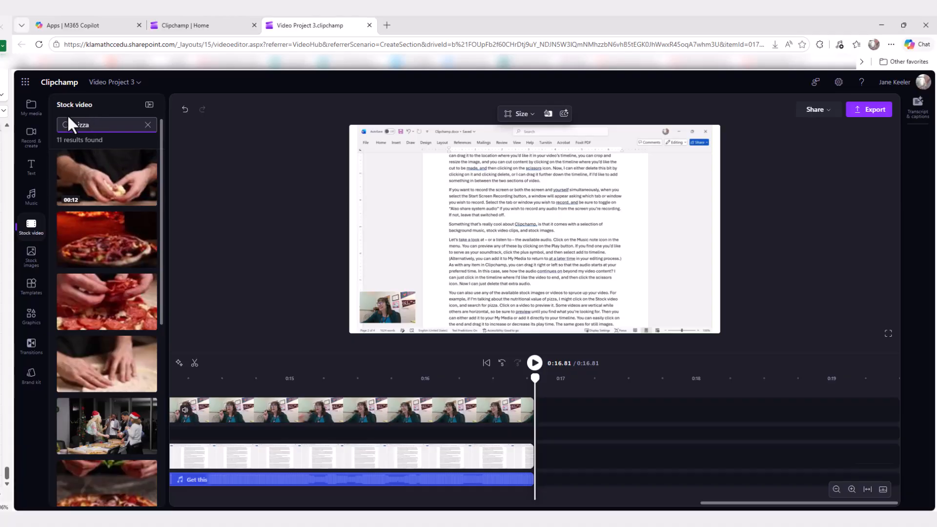
mouse_move(117, 177)
click(117, 176)
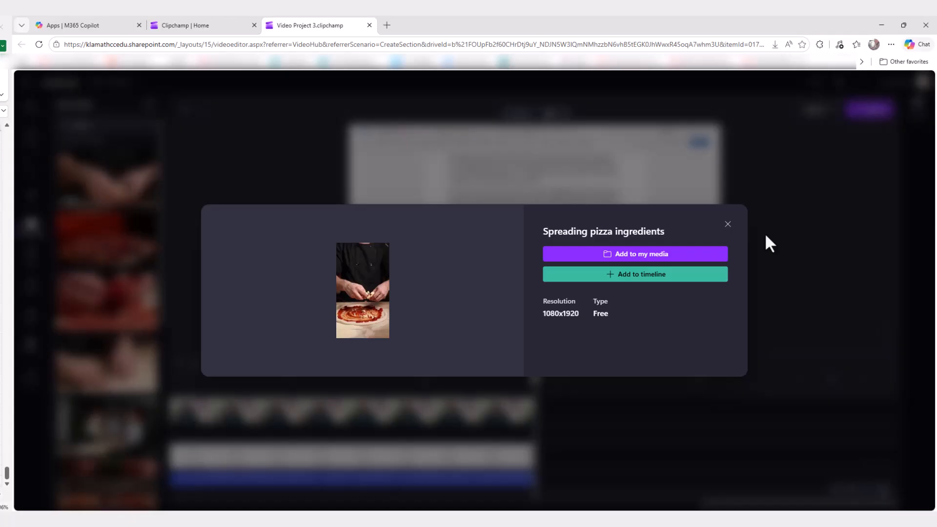
click(728, 225)
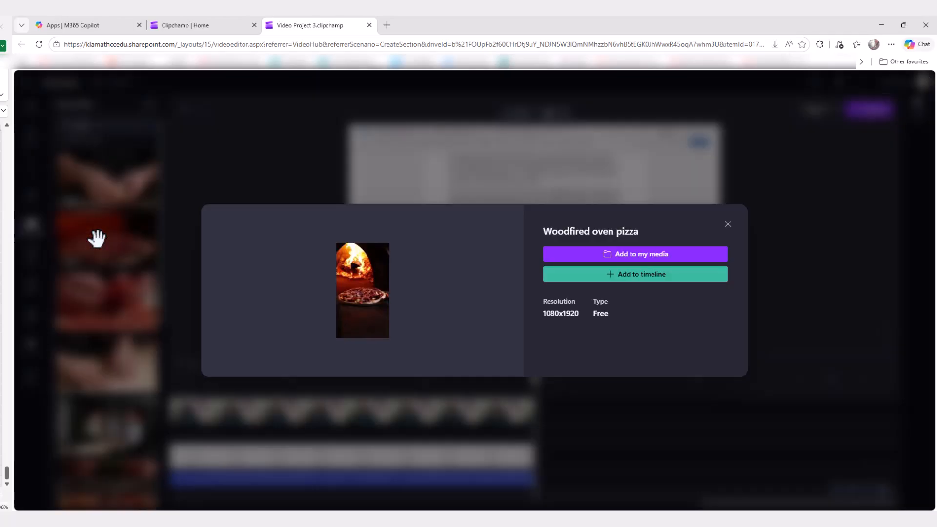
click(94, 235)
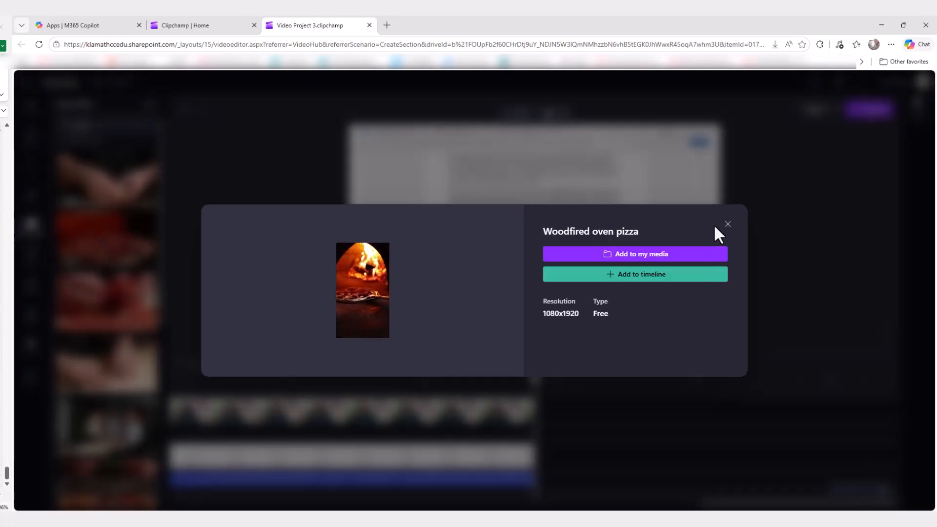
click(728, 224)
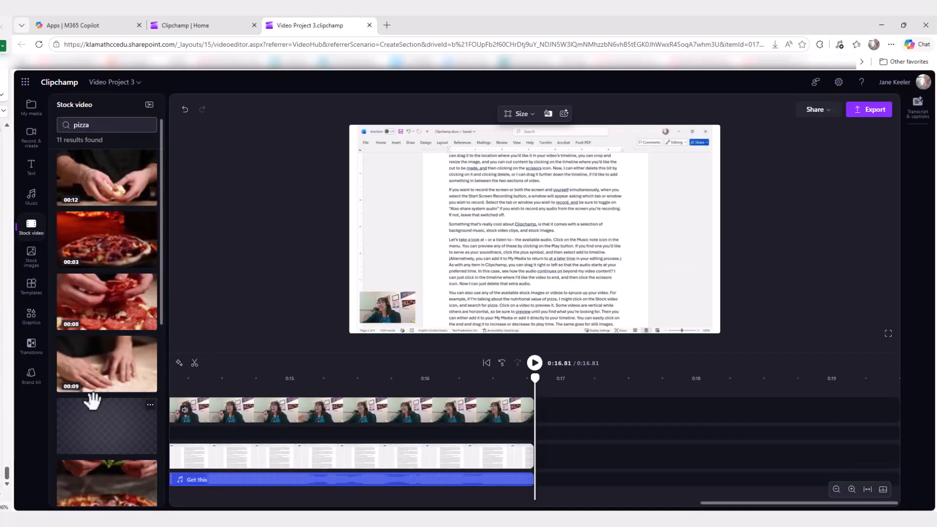
Step: Add the stock video Pizza and office party to the timeline and trim its end to a duration of about 1.57 seconds
scroll(88, 381, down, 4)
click(106, 244)
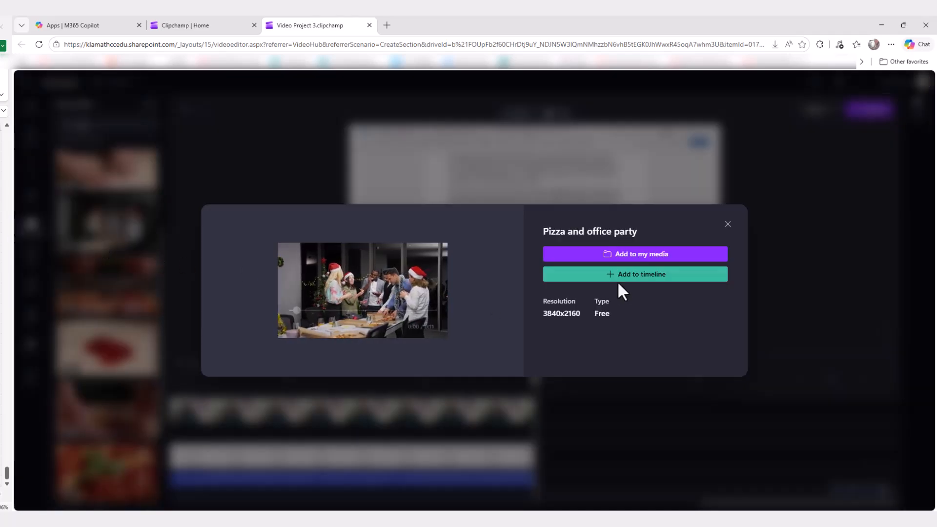
click(641, 275)
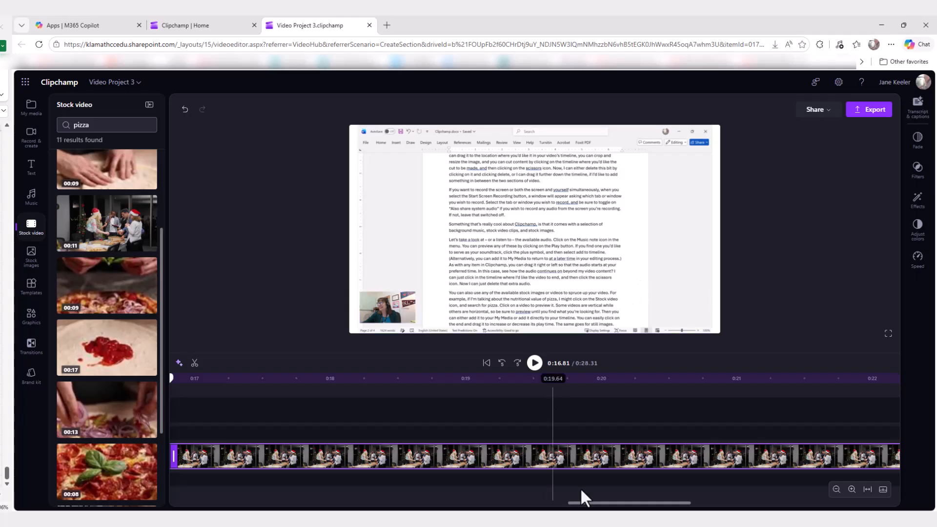
drag(608, 505, 779, 496)
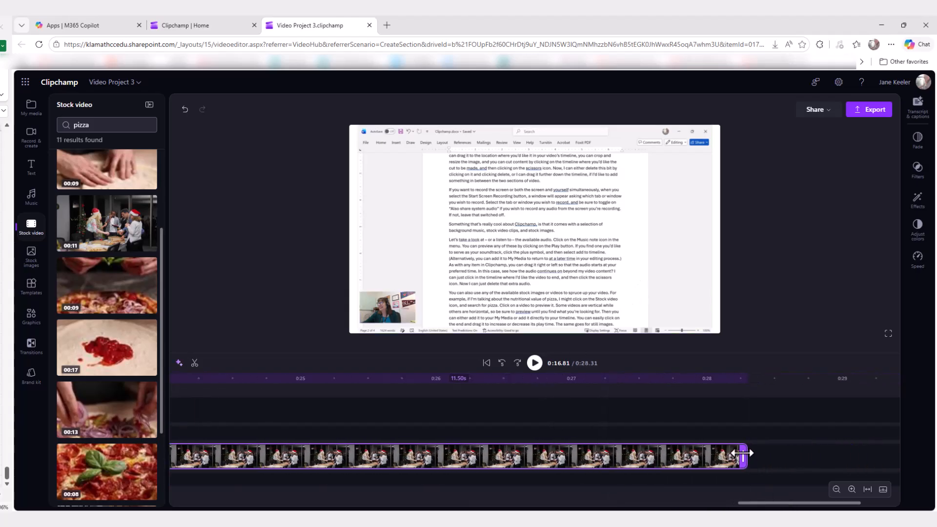
mouse_move(752, 456)
mouse_down()
mouse_move(244, 439)
mouse_move(739, 459)
mouse_up()
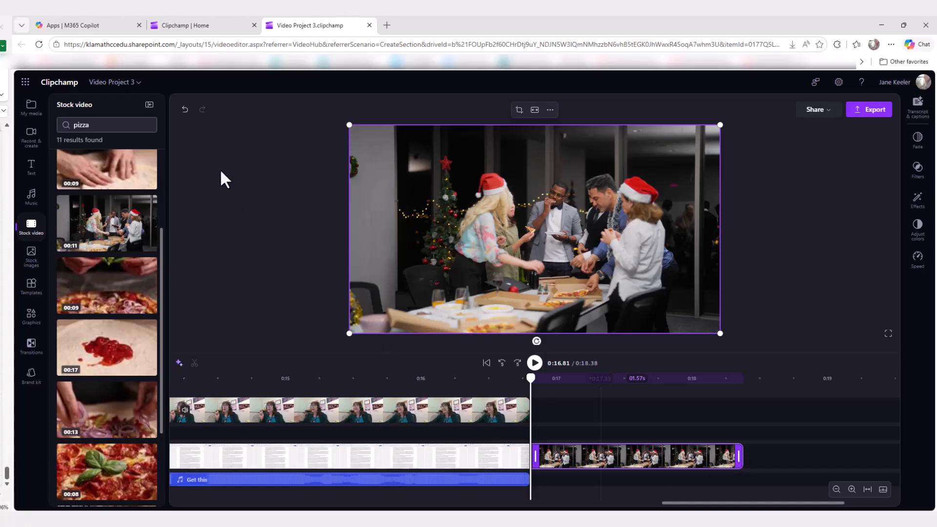
Step: Search the stock images for pizza and add the sliced tomato pizza image to the timeline
click(33, 257)
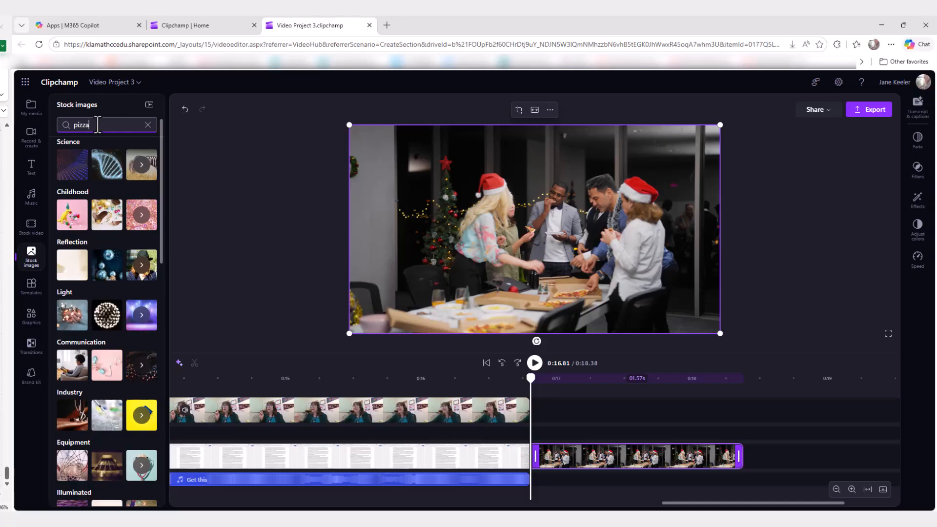
key(Return)
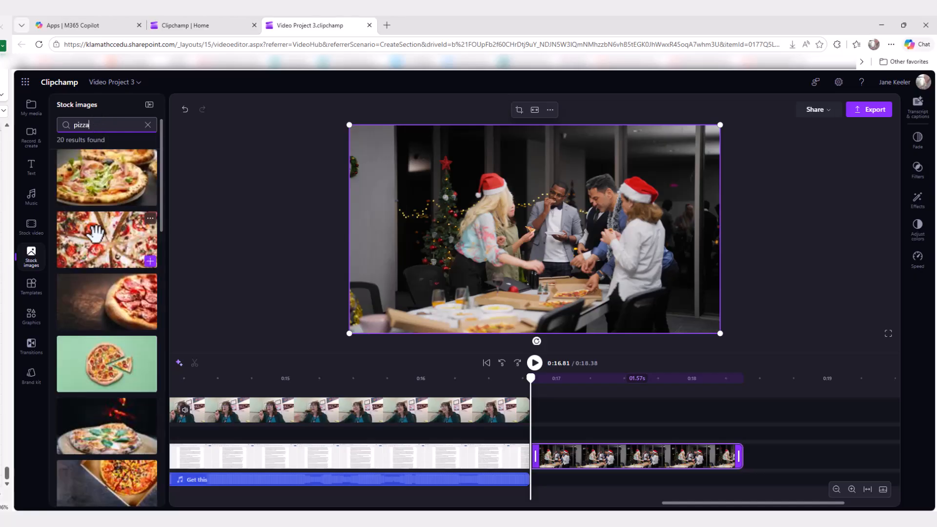
click(96, 238)
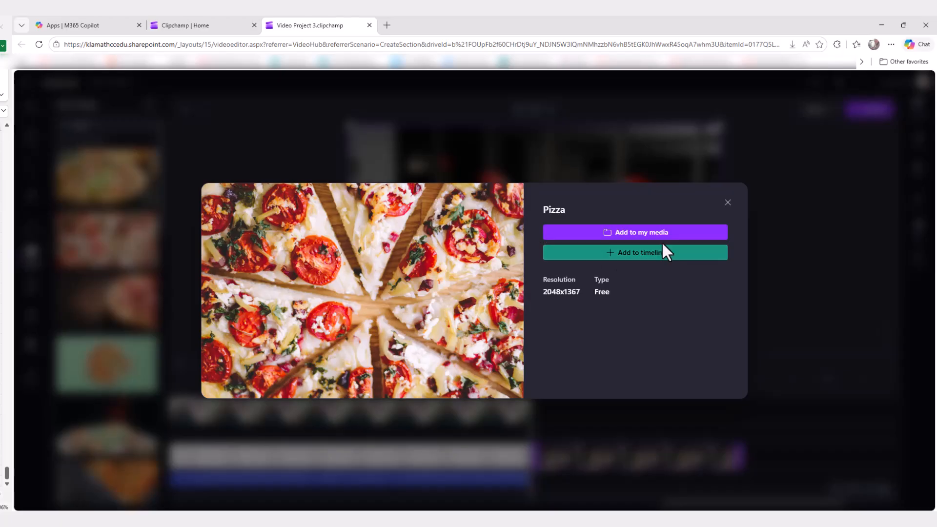
click(655, 254)
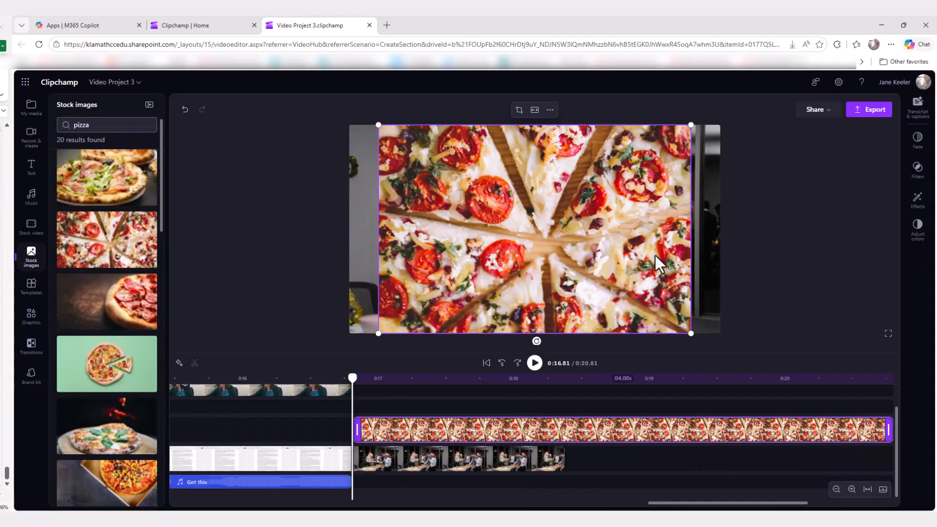
Step: Place the pizza image directly after the office party clip on the same track and shorten it to about 1.81 seconds
click(548, 470)
mouse_move(493, 472)
mouse_down()
mouse_move(628, 464)
mouse_move(446, 446)
mouse_move(480, 466)
mouse_up()
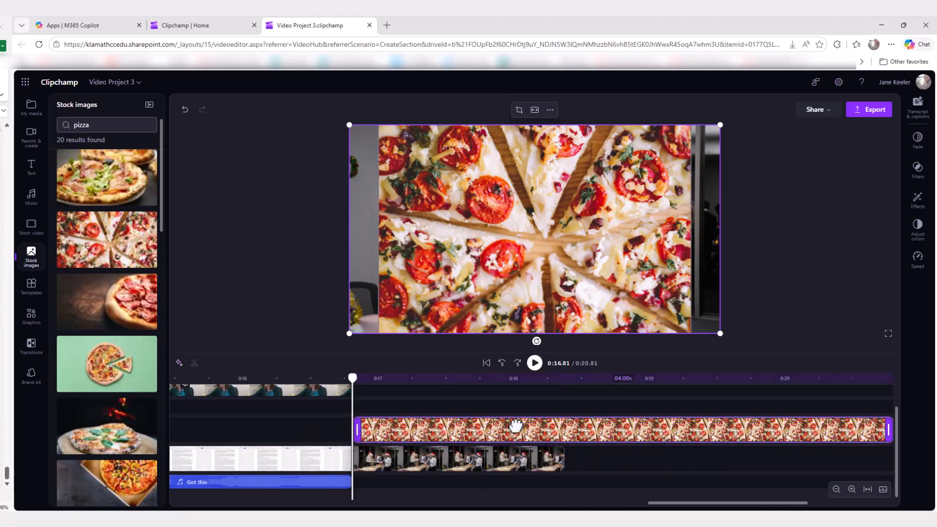
drag(476, 429, 688, 457)
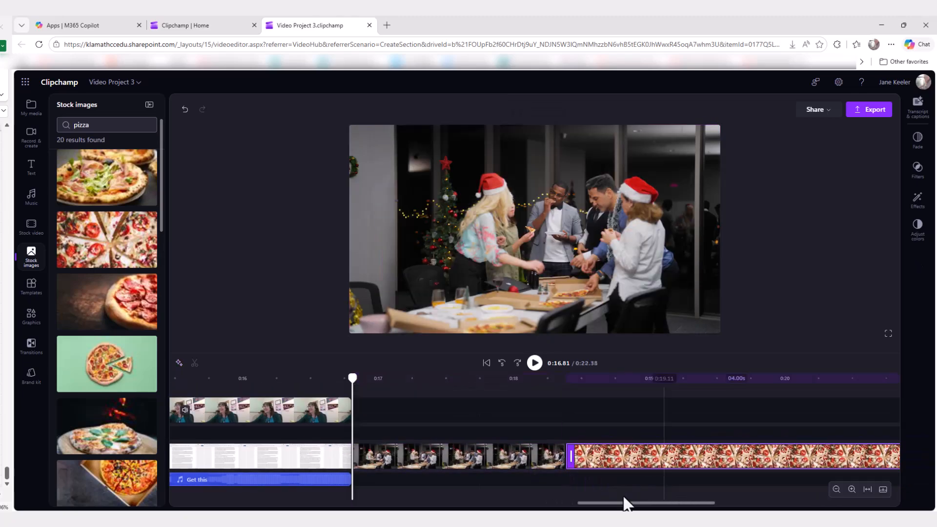
drag(652, 502, 726, 505)
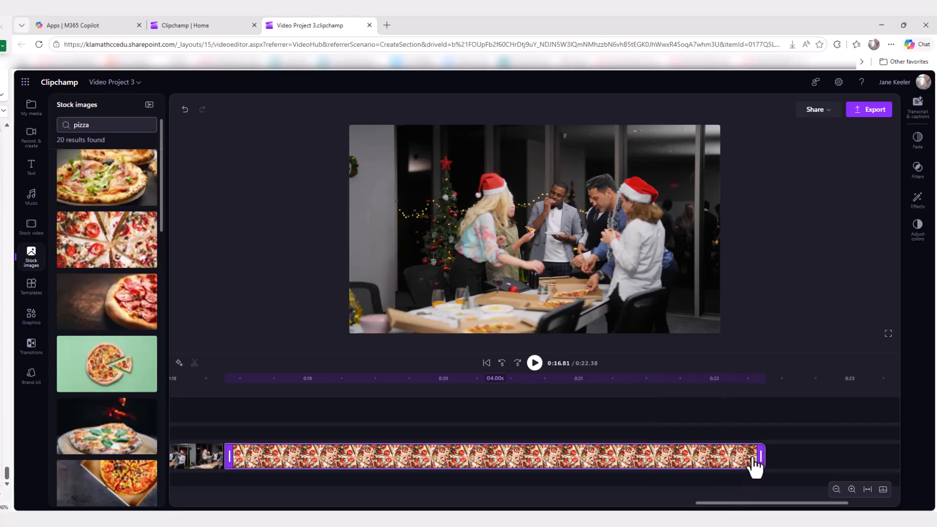
mouse_move(761, 451)
mouse_down()
mouse_move(534, 454)
mouse_move(773, 464)
mouse_up()
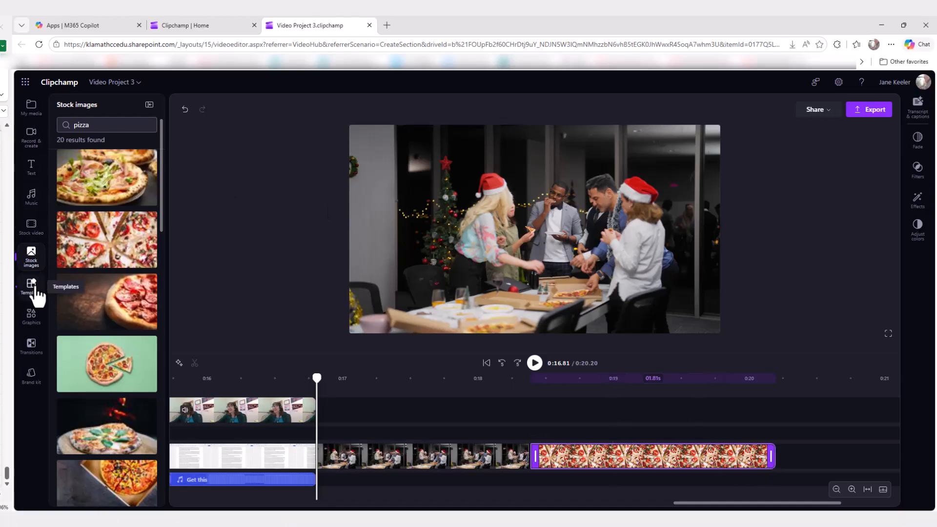
Step: Search the graphics for boy and add the Crawling baby in onesie illustration to the timeline
click(31, 315)
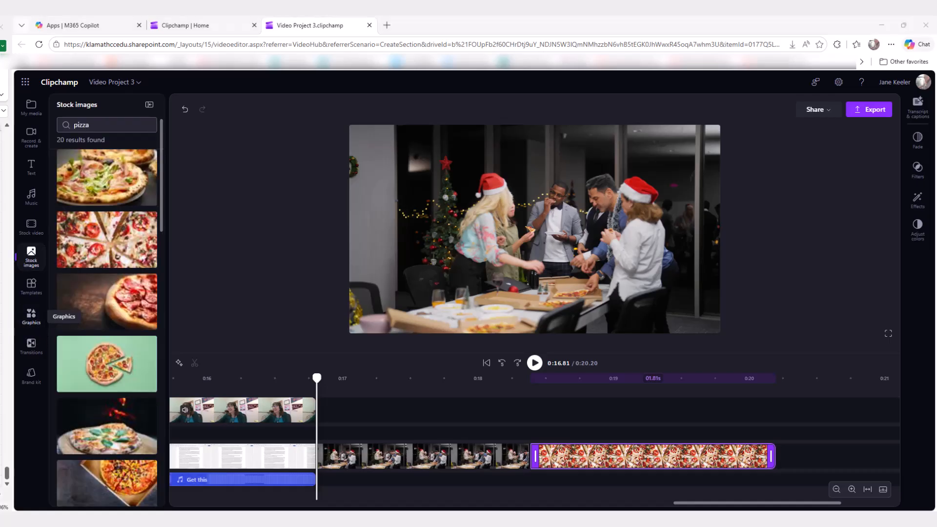
click(31, 317)
click(80, 124)
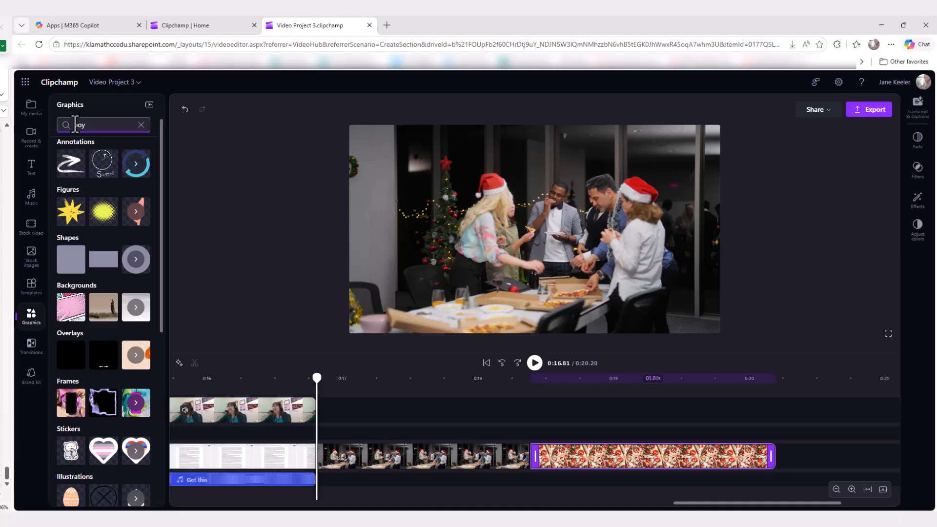
key(Return)
scroll(108, 293, down, 10)
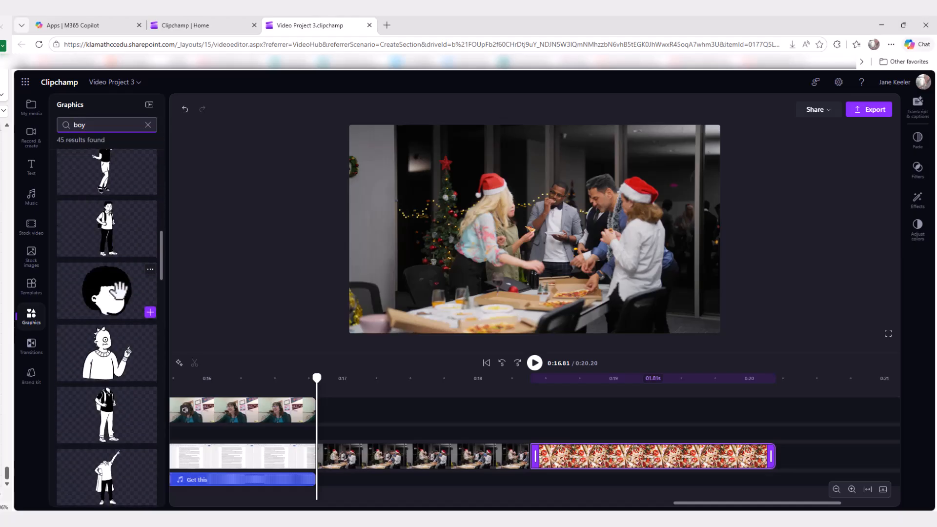
scroll(123, 295, down, 5)
click(111, 350)
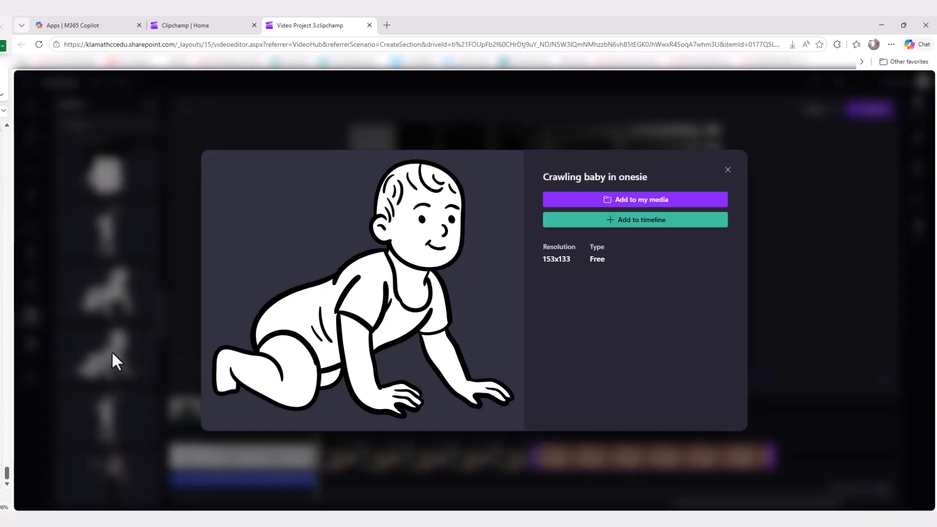
click(634, 221)
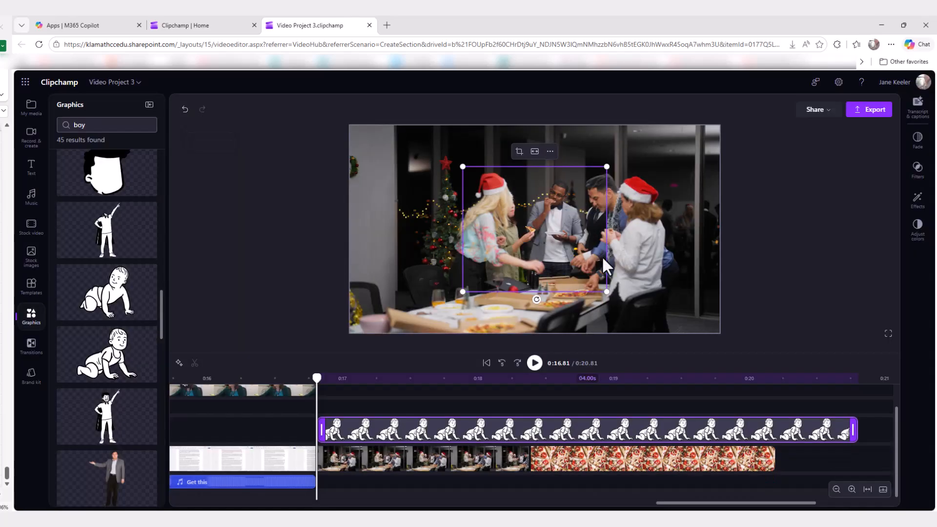
Step: Move the baby graphic to the frame's lower-left area and trim both ends to match the pizza image's span, about 1.81 seconds
drag(590, 245, 508, 286)
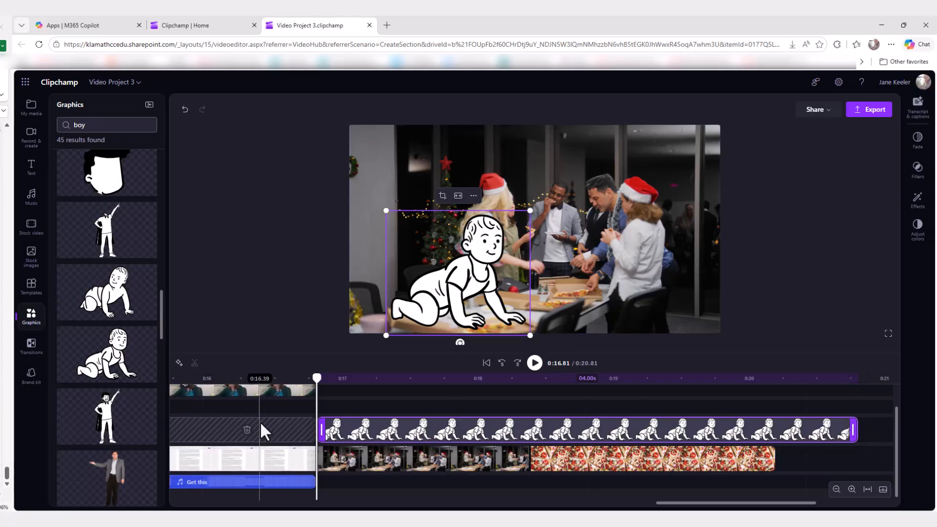
drag(321, 428, 533, 438)
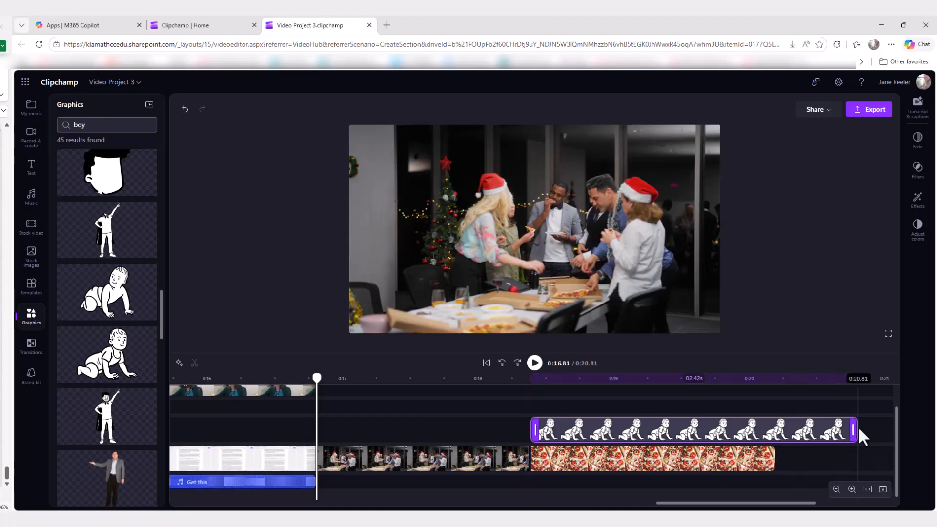
drag(854, 429, 774, 424)
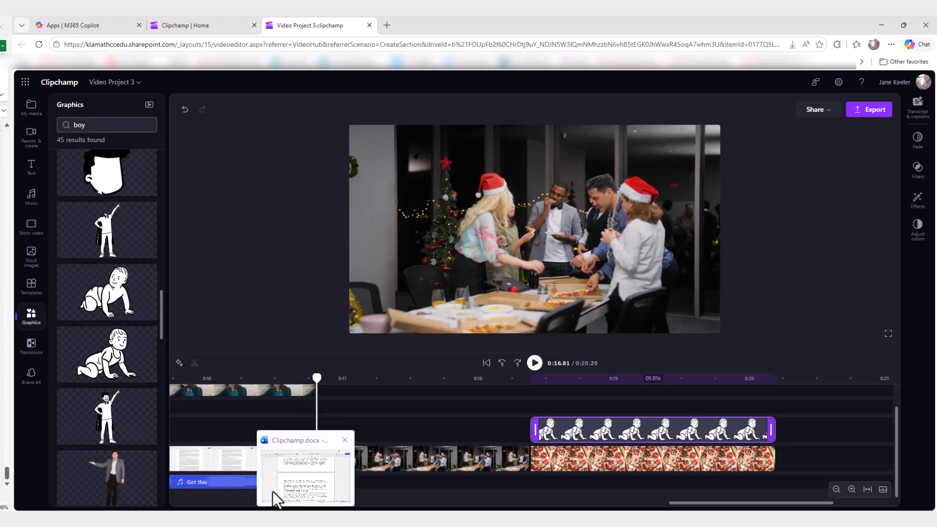
Step: Apply Cross fade transitions between the logo and webcam clip, and between the webcam clip and screen recording
click(31, 348)
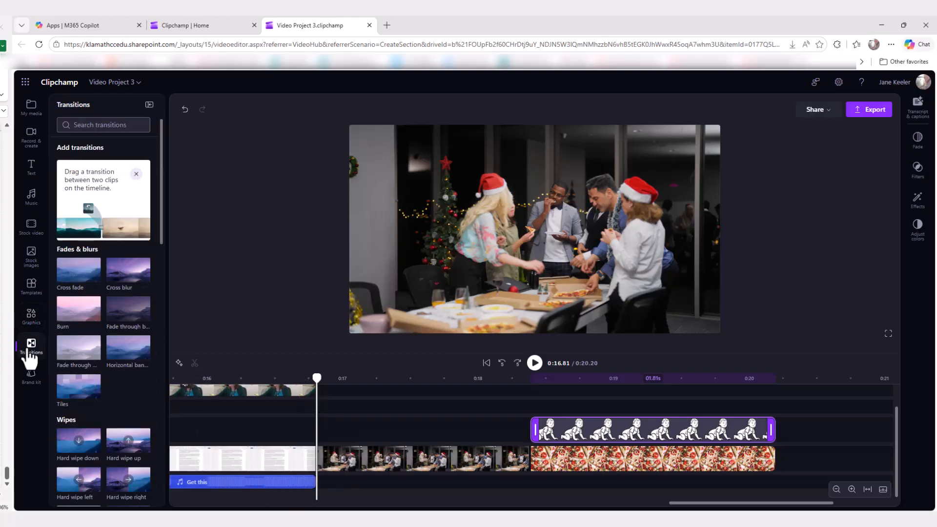
drag(684, 504, 166, 510)
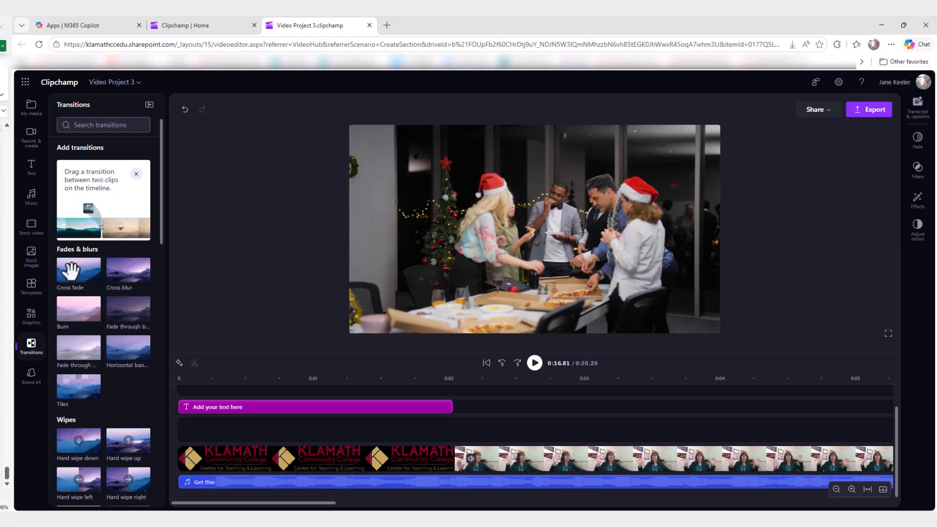
mouse_move(71, 271)
mouse_down()
mouse_move(153, 299)
mouse_move(331, 394)
mouse_move(453, 485)
mouse_up()
drag(310, 502, 501, 510)
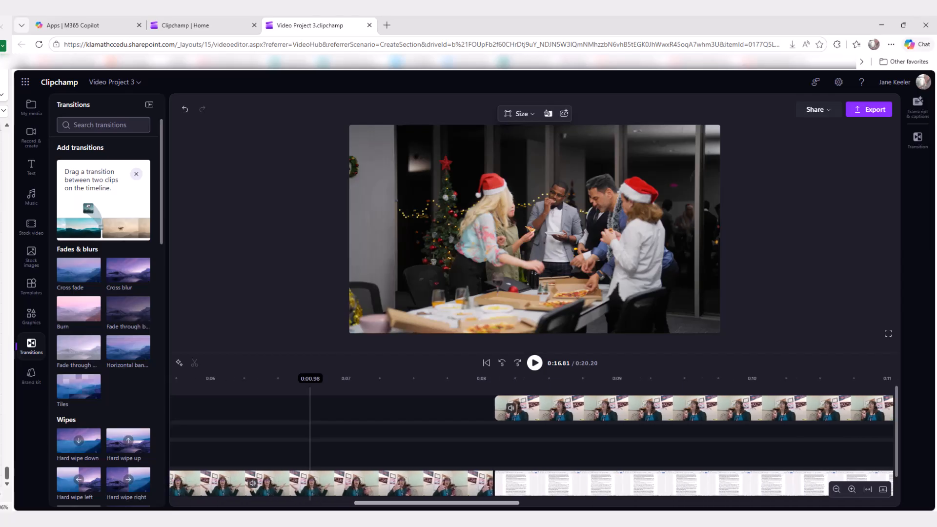
drag(88, 275, 734, 506)
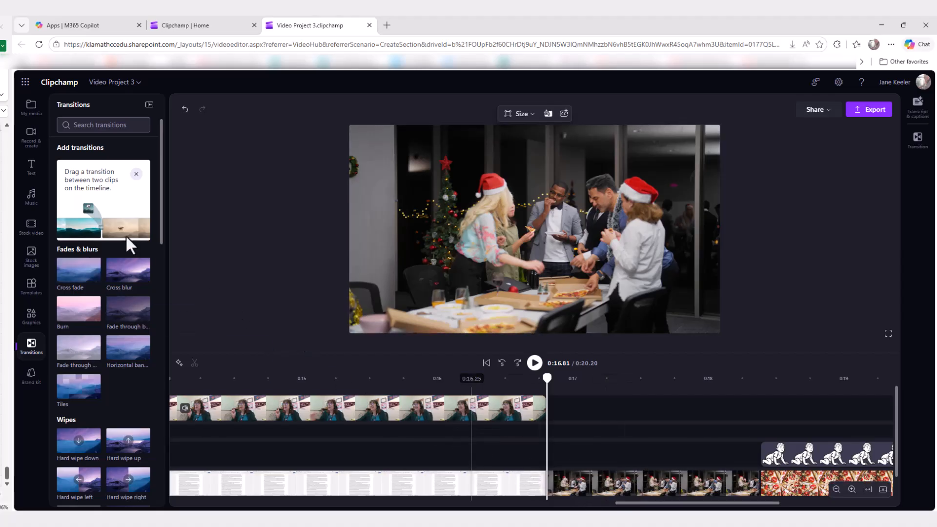
Step: Apply Cross fade transitions between the screen recording and office party clip, and between the party clip and pizza image
mouse_move(69, 263)
mouse_down()
mouse_move(423, 407)
mouse_move(539, 436)
mouse_move(547, 483)
mouse_up()
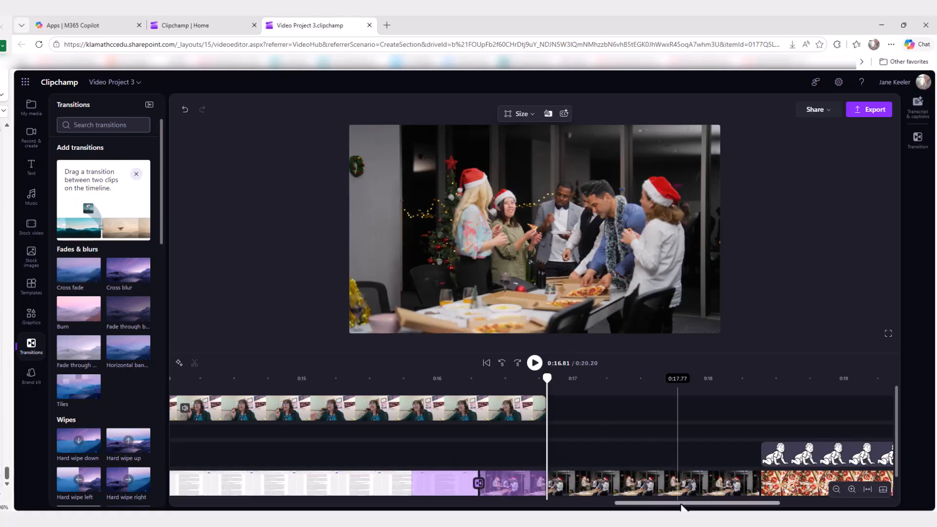
drag(682, 503, 728, 506)
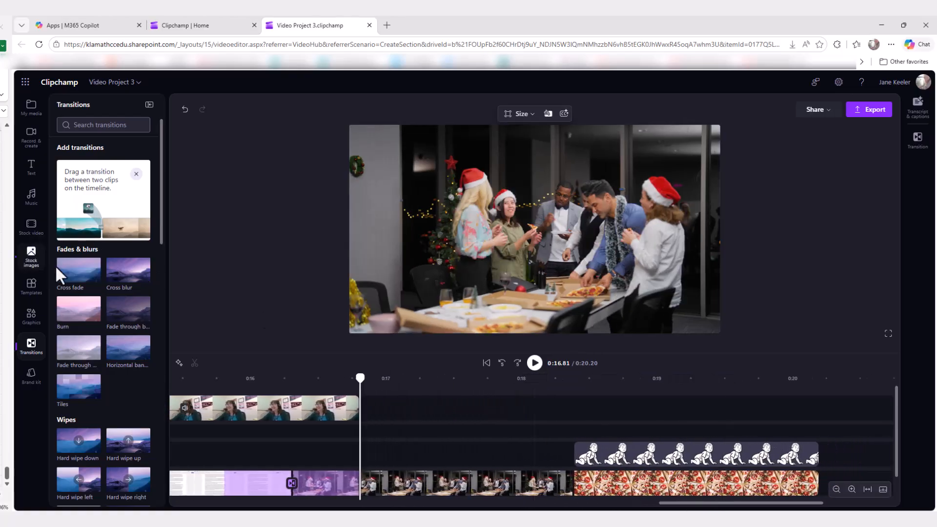
drag(78, 273, 573, 483)
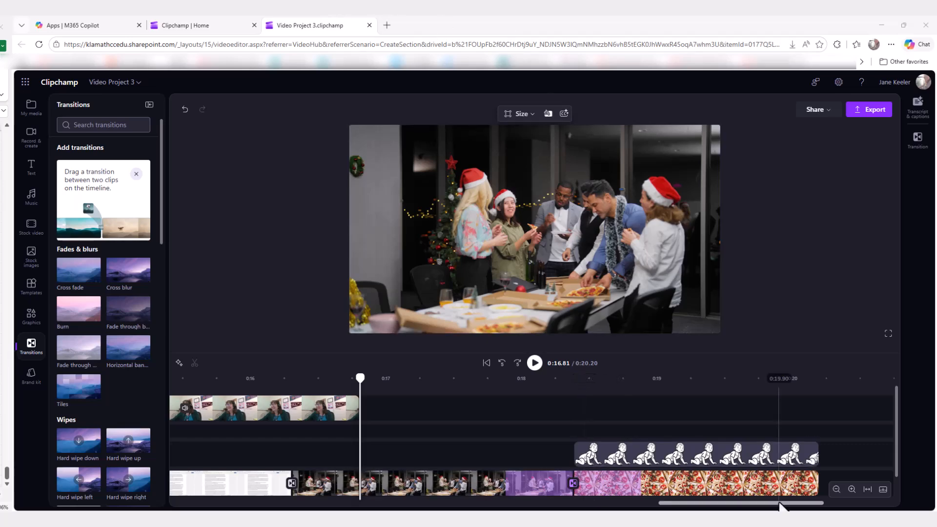
Step: Select the webcam clip that follows the logo and set its volume to about 89%
drag(782, 504, 334, 487)
click(335, 494)
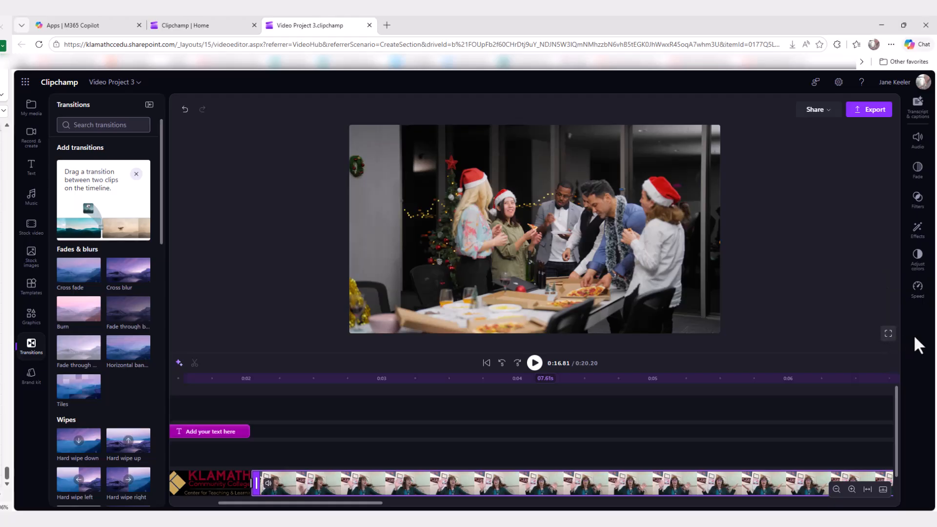
click(917, 147)
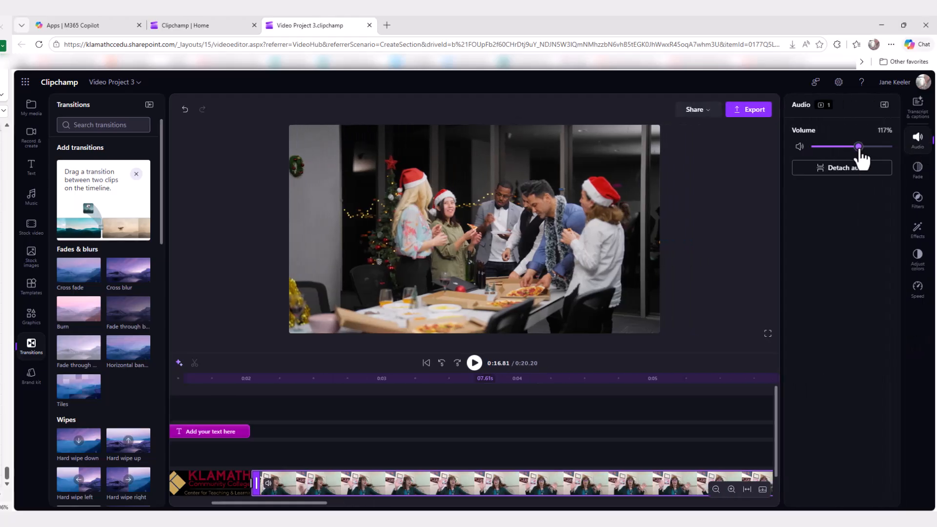
mouse_move(860, 149)
mouse_down()
mouse_move(867, 150)
mouse_move(847, 156)
mouse_up()
Step: Set the webcam clip's fade-in to 0.5 s with a short fade-out, and open its speed settings
click(917, 169)
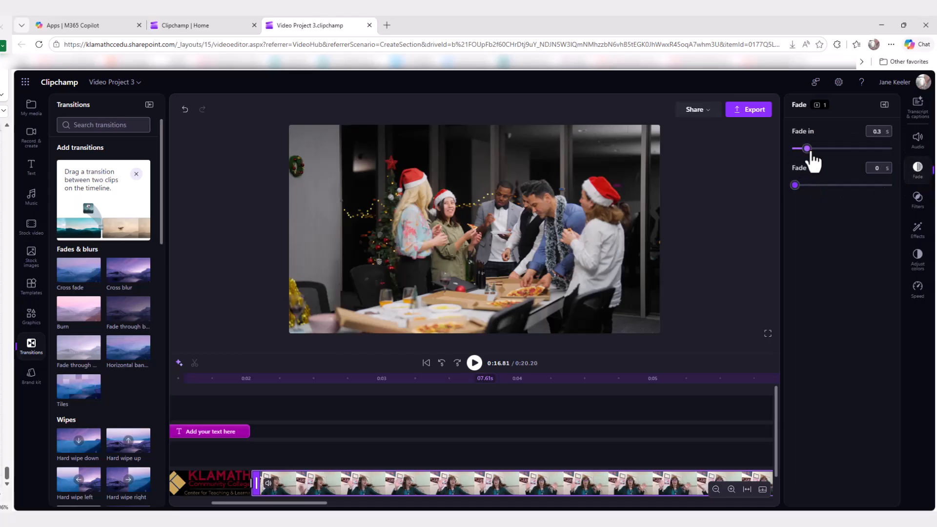
drag(813, 154, 818, 156)
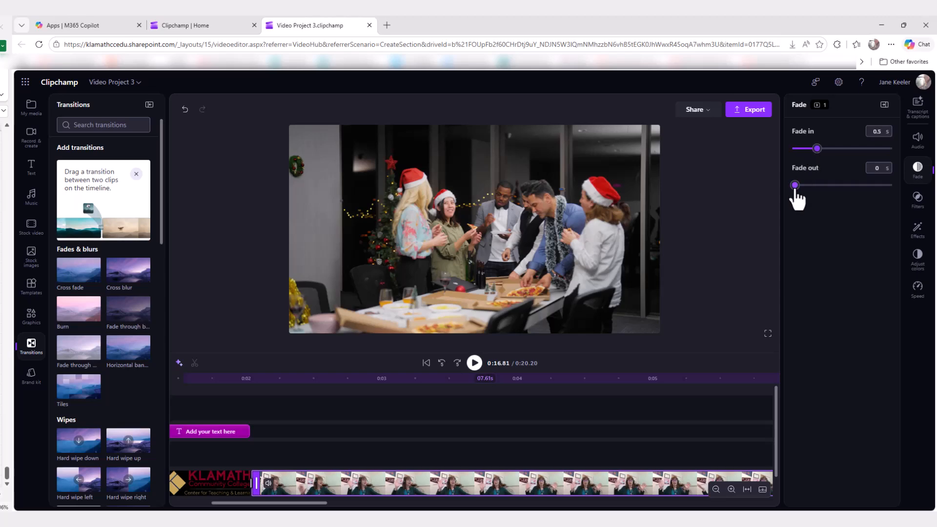
drag(795, 185, 802, 185)
click(917, 290)
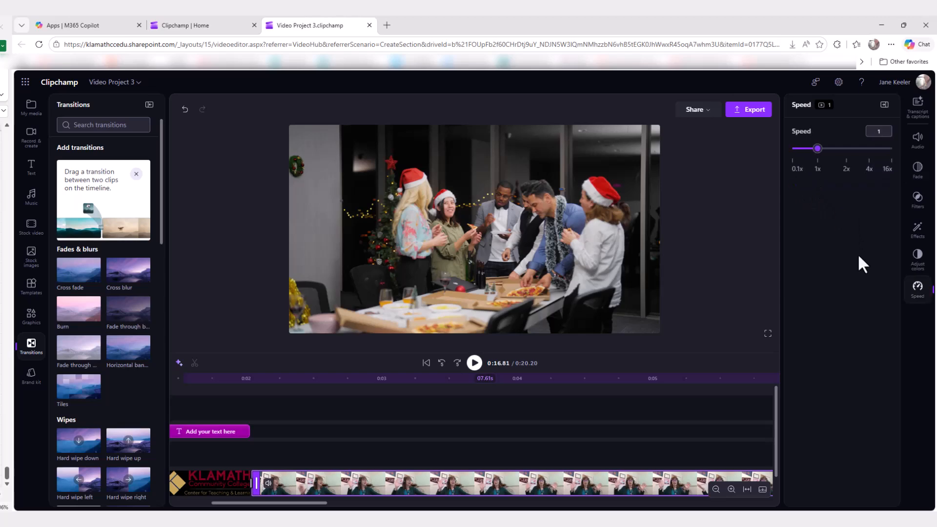
Step: Generate a transcript and captions in English (United States) with captions shown in the video
click(919, 110)
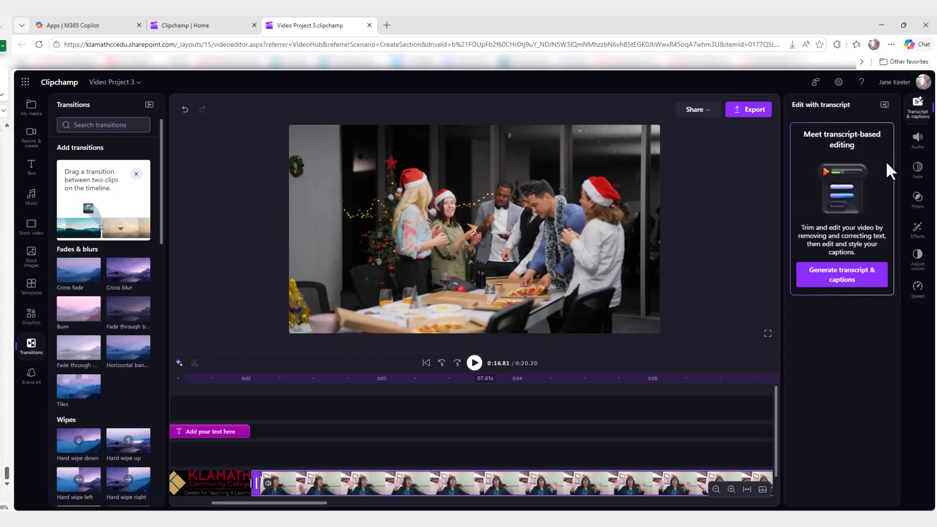
click(848, 284)
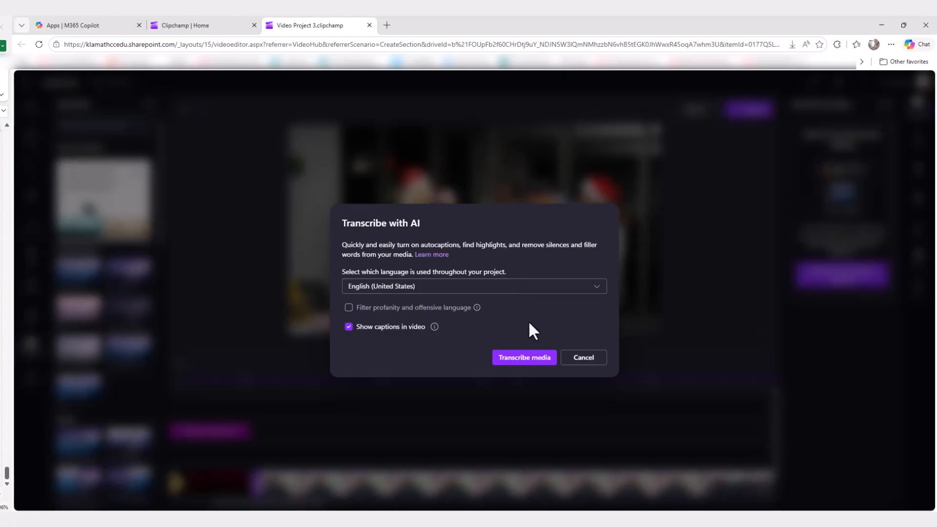
click(531, 360)
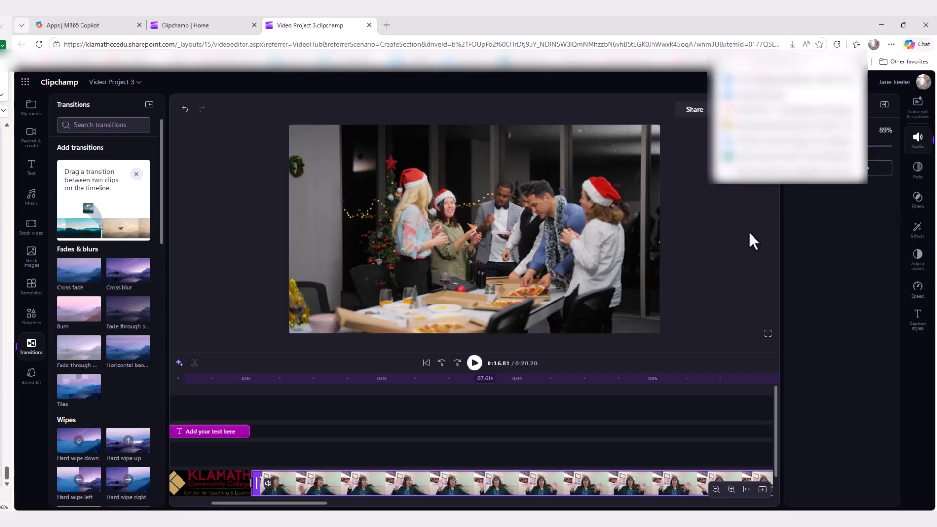
Step: Review the generated transcript and open the word "saying" in the 0:05 line for text editing
click(917, 108)
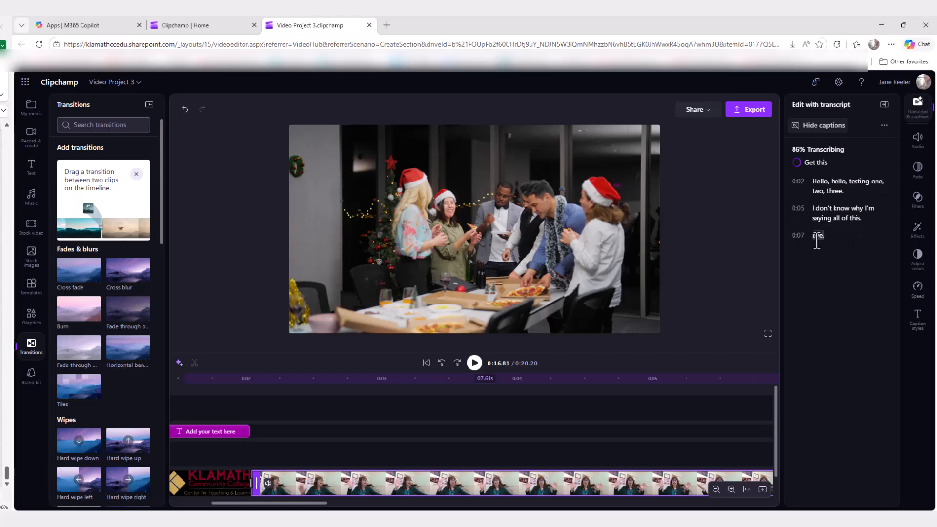
click(820, 218)
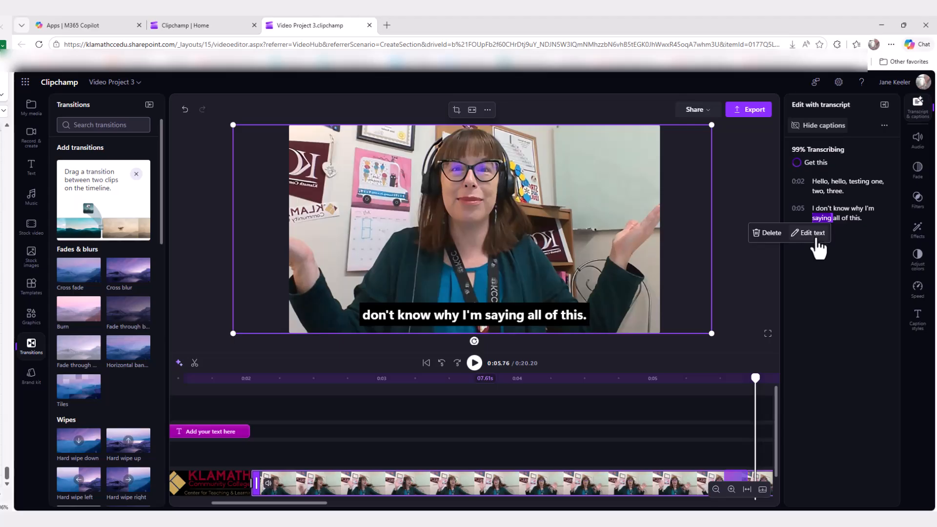
click(813, 239)
click(877, 237)
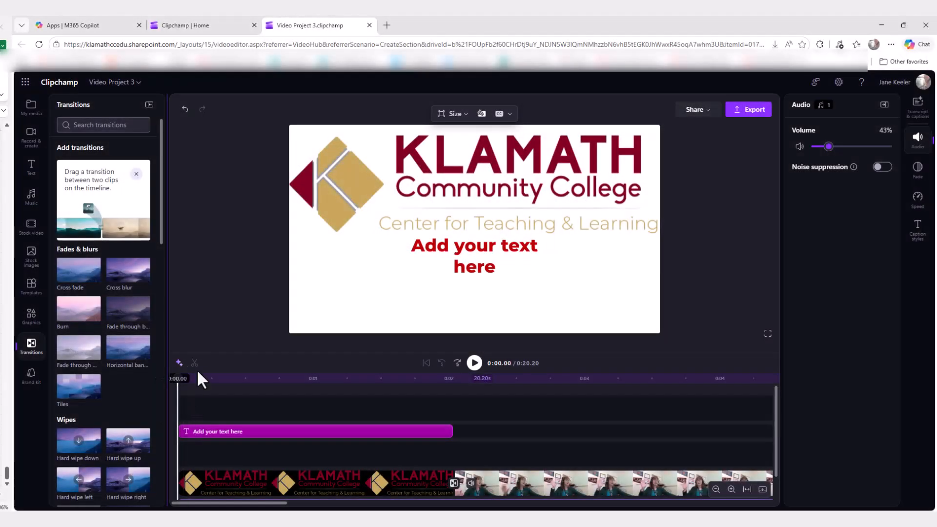
Step: Play the whole project from the start to check its clips, transitions and captions
click(474, 363)
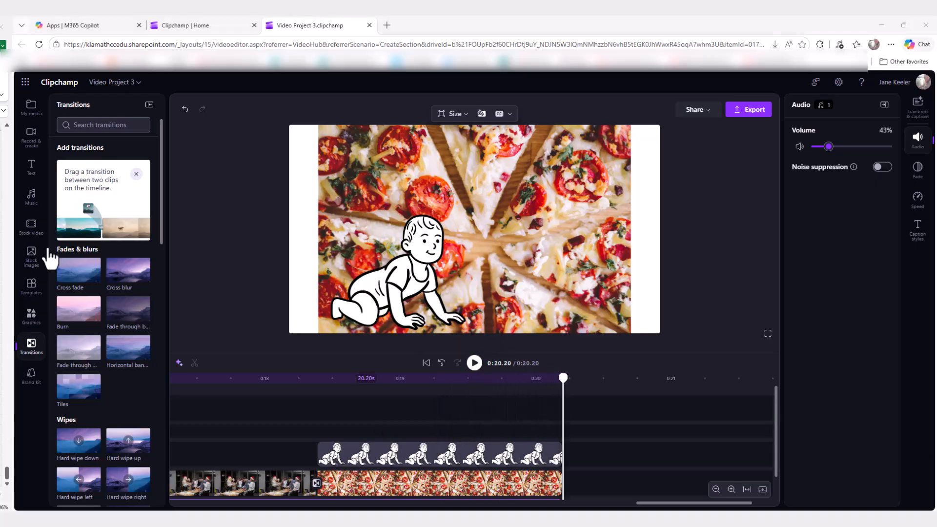
Step: Export Video Project 3 at 1080p with cloud storage turned off and save the MP4 to the computer
click(755, 110)
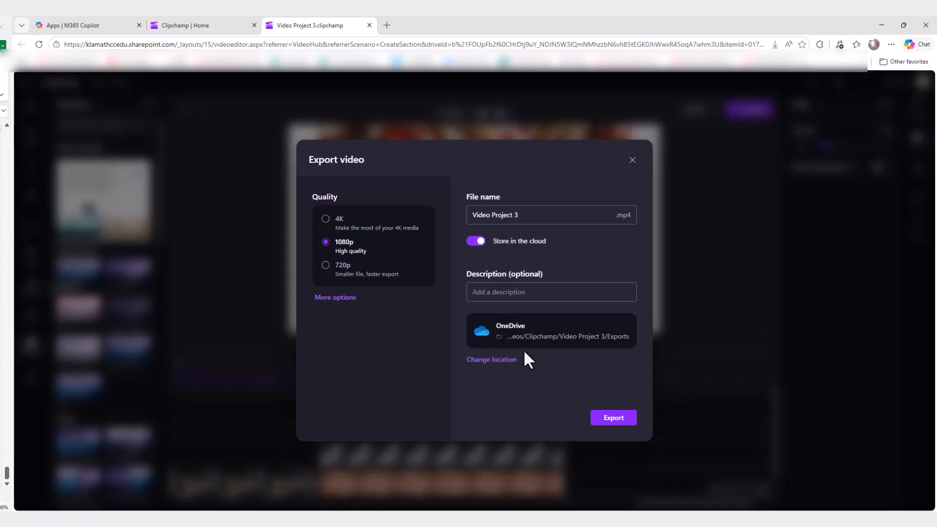
click(476, 241)
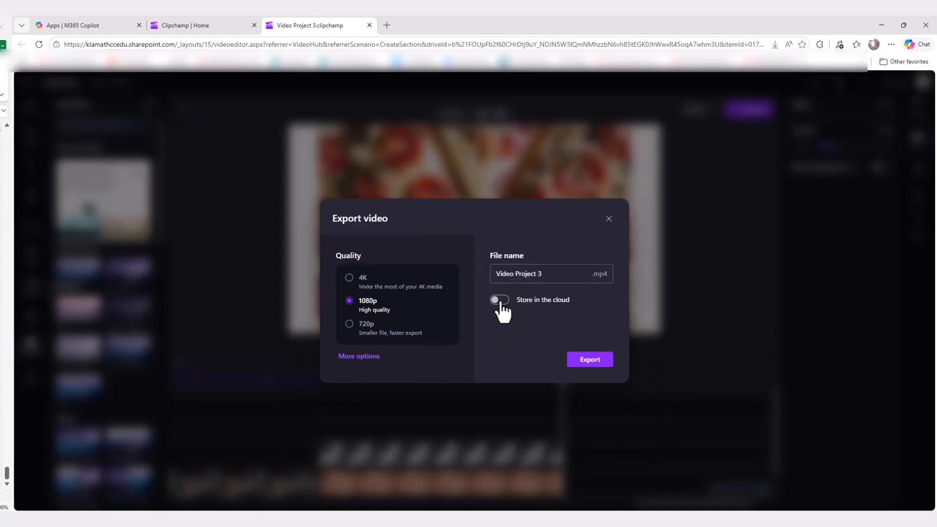
click(591, 361)
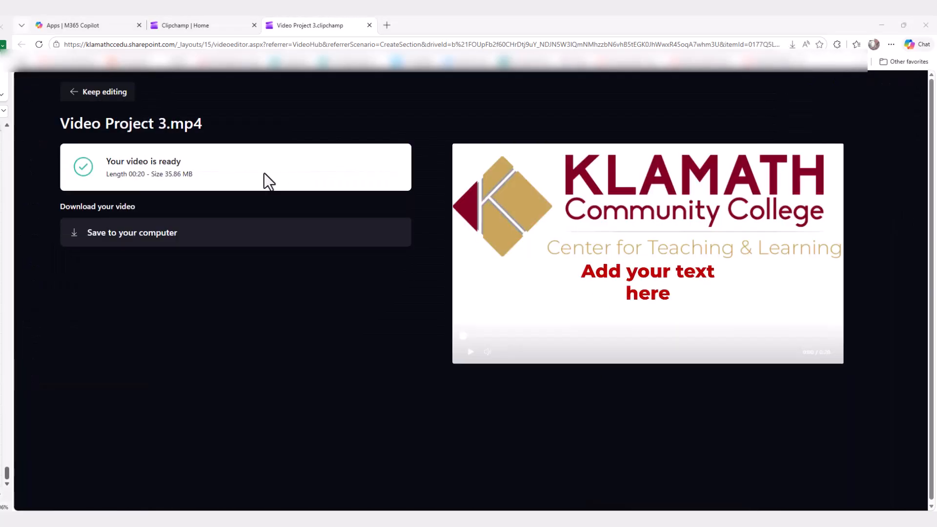
click(162, 233)
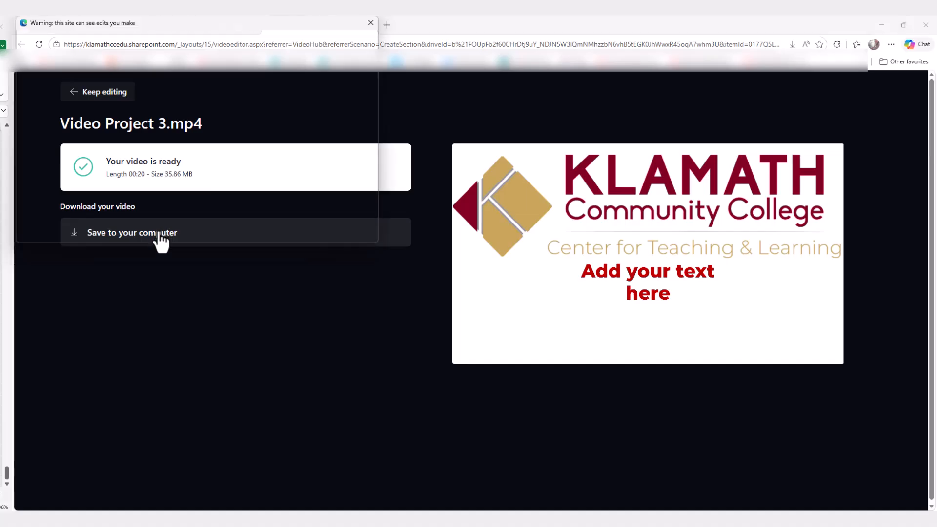
click(298, 230)
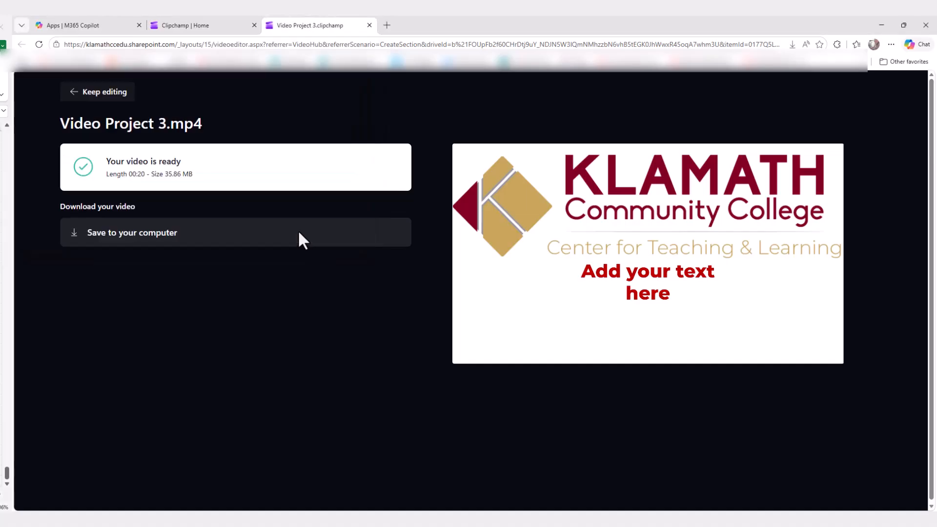